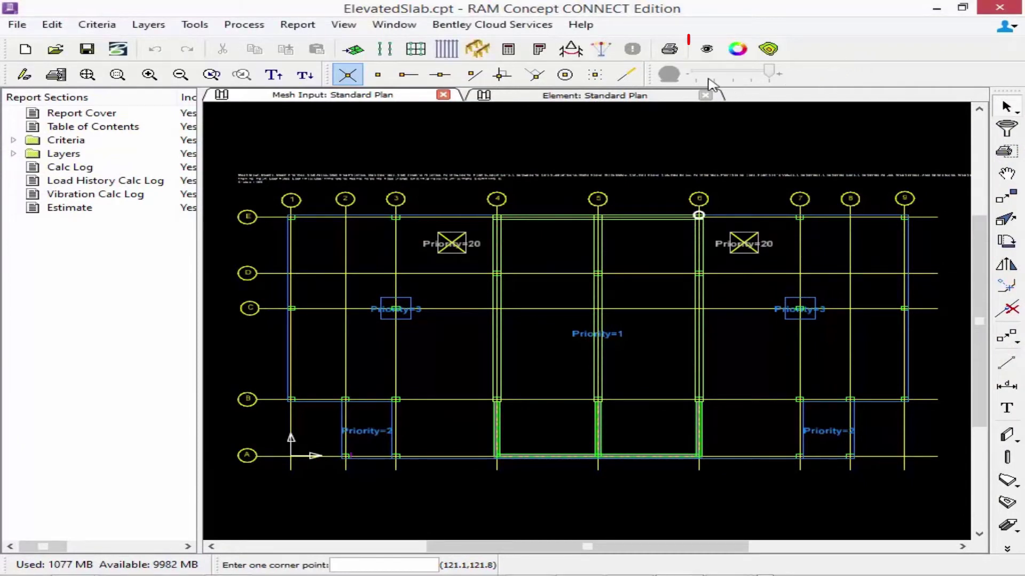
Step: Show hatching for the slab openings and slab areas on the mesh input plan
click(703, 51)
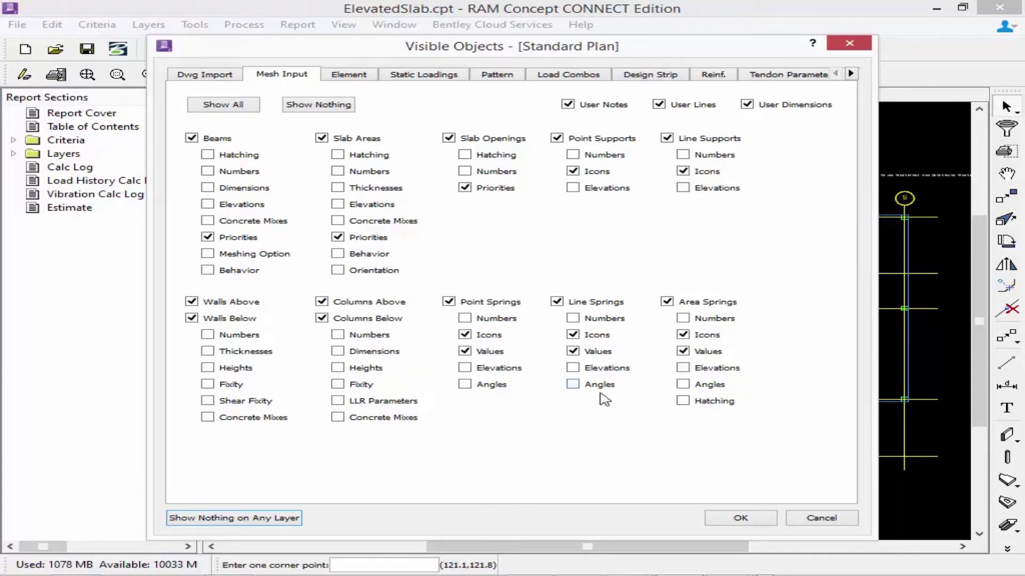
click(465, 155)
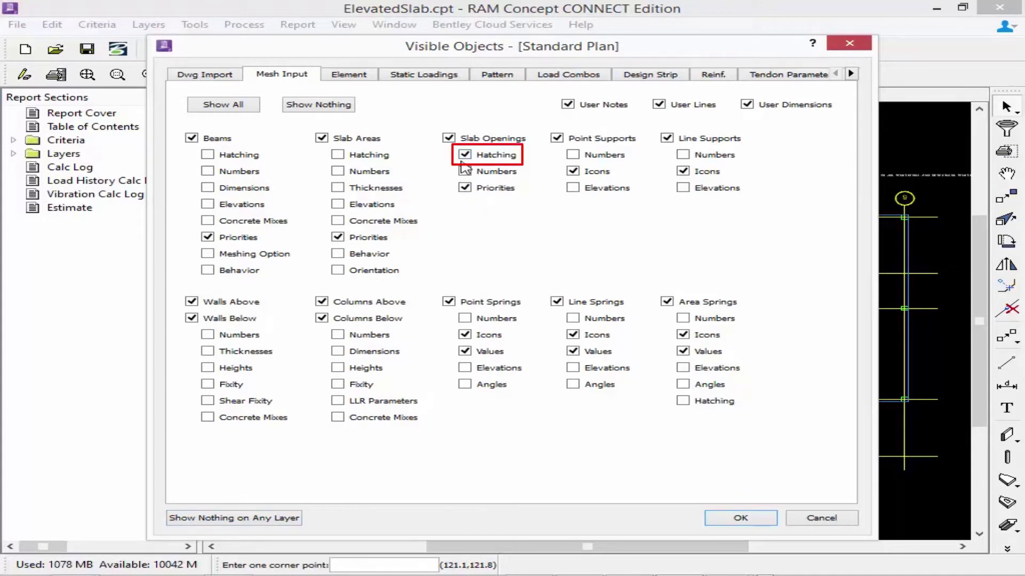
click(338, 155)
click(729, 516)
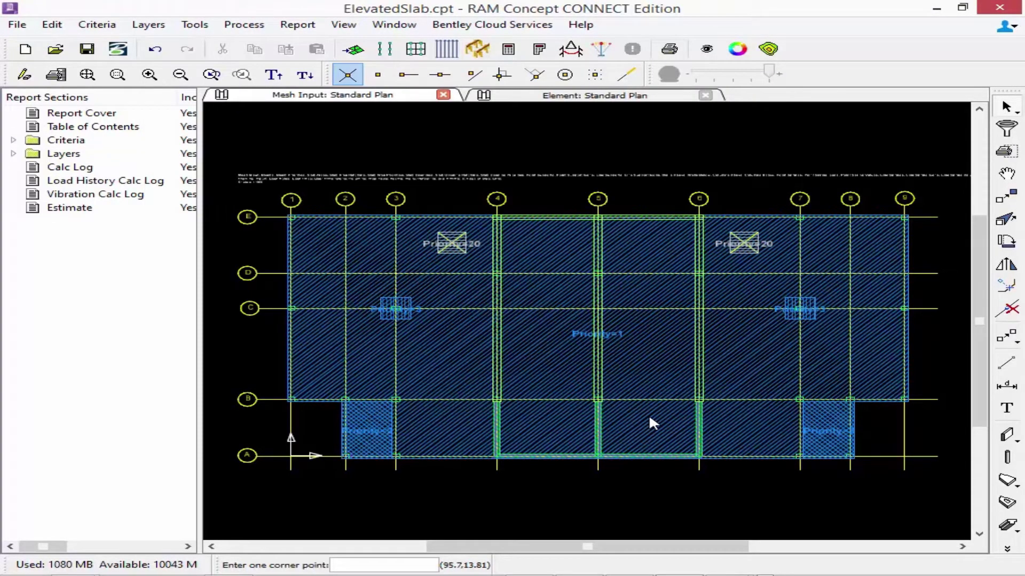
Step: Hide all imported CAD drawing layers on the mesh input plan
click(707, 49)
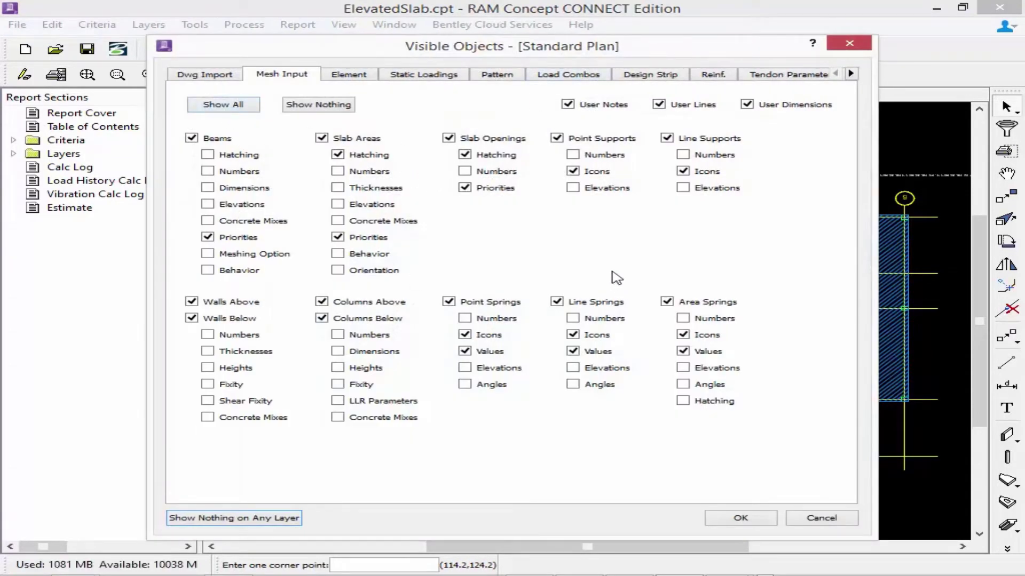
click(187, 79)
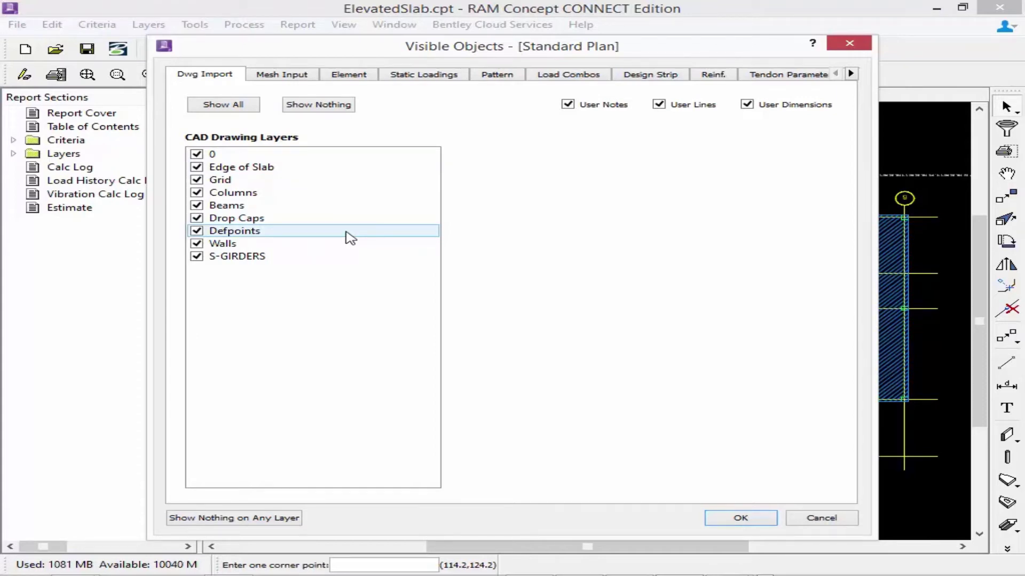
click(307, 105)
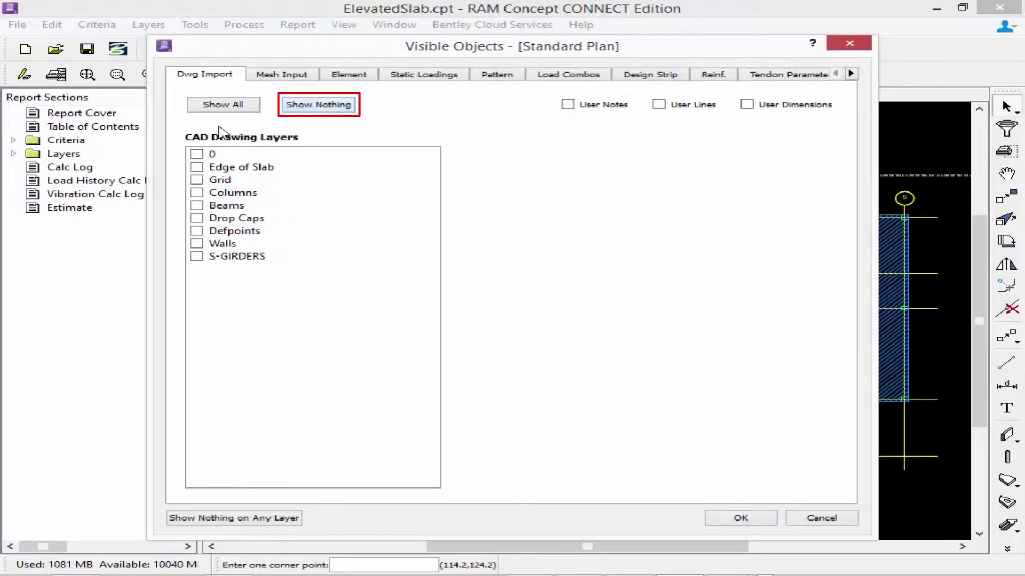
click(742, 518)
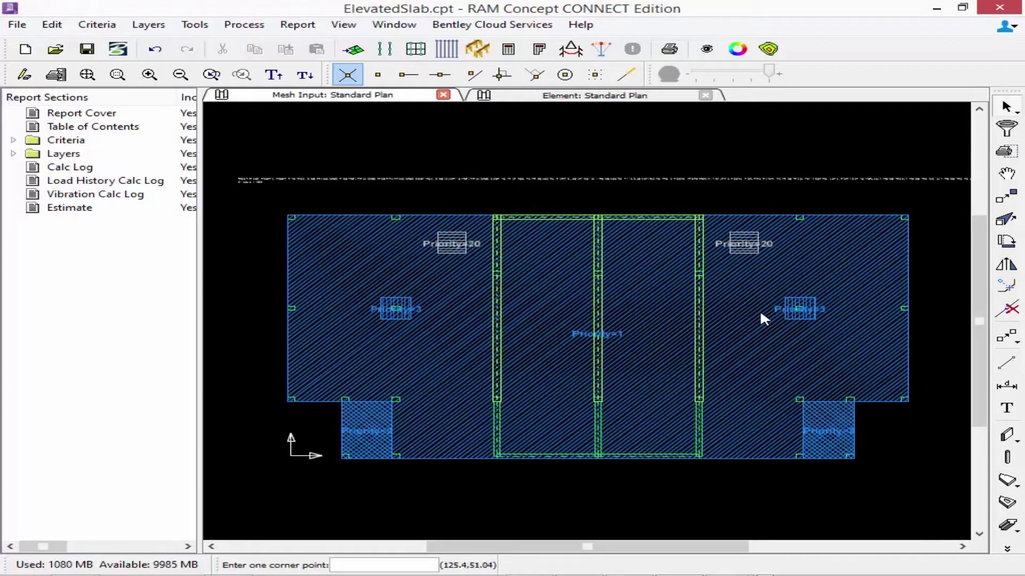
Step: Select the Priority=3 slab area near grids 7 and C, the main slab, and finally a fence of objects reaching from the plan's lower-right corner
click(788, 304)
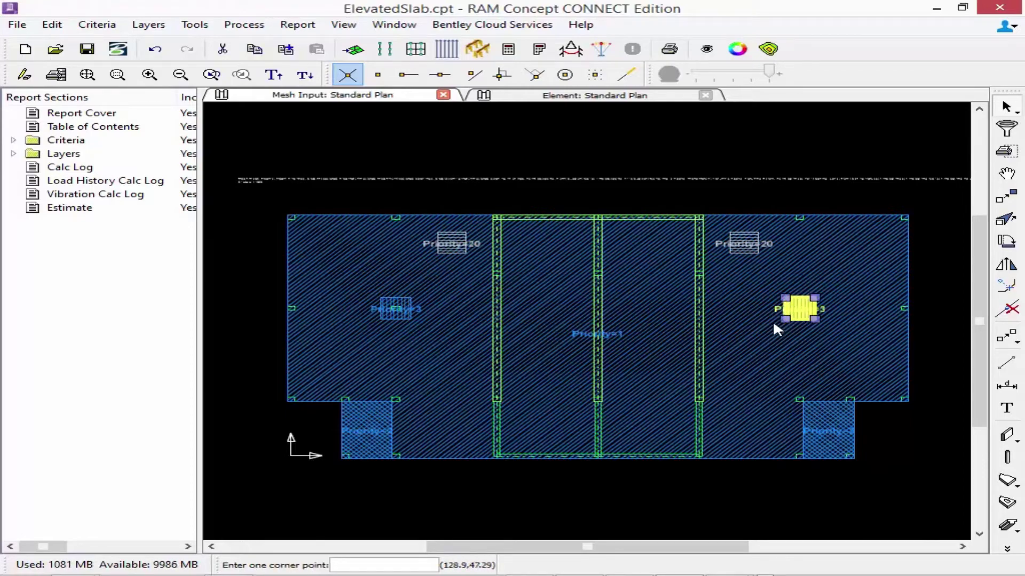
click(921, 274)
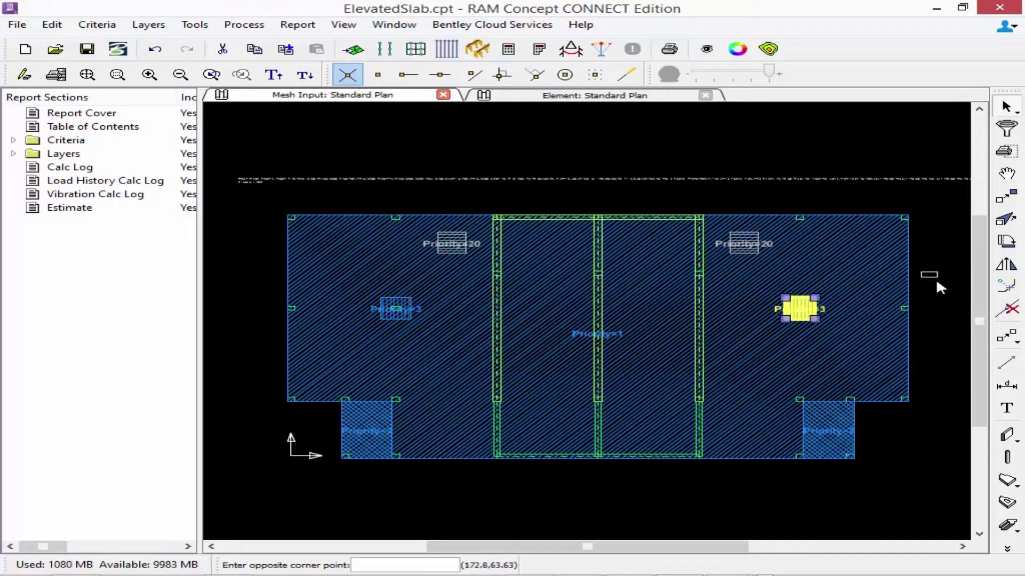
click(892, 284)
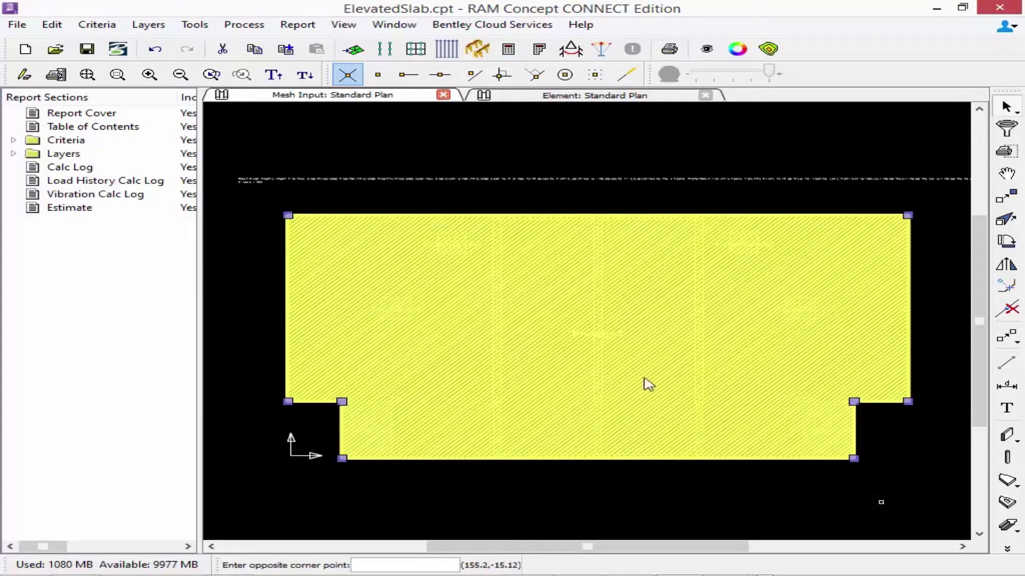
click(455, 215)
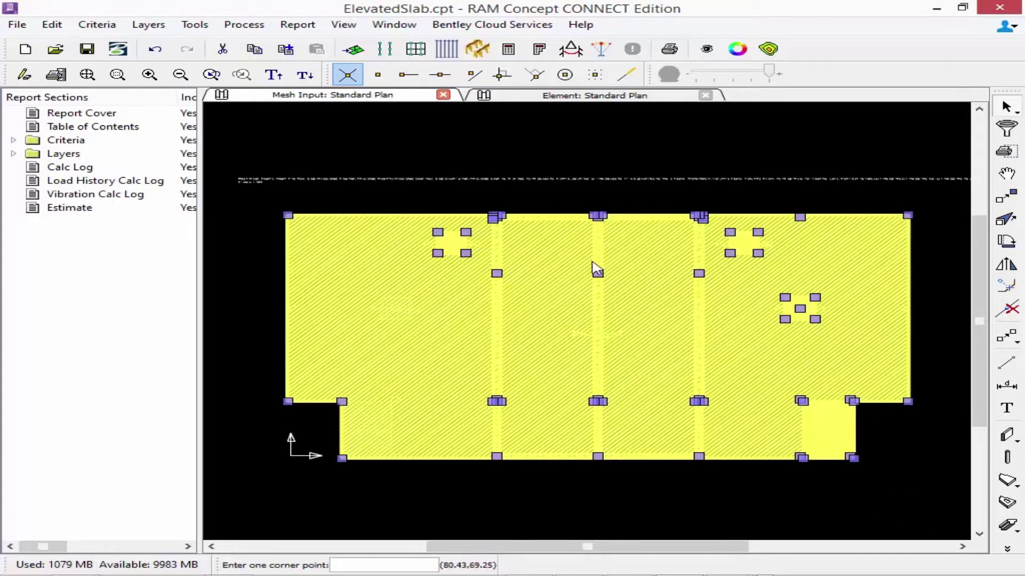
Step: Remove the main slab and the beams along grids 4 and 5 from the selection, then add the main slab back
shift+click(558, 332)
shift+click(534, 326)
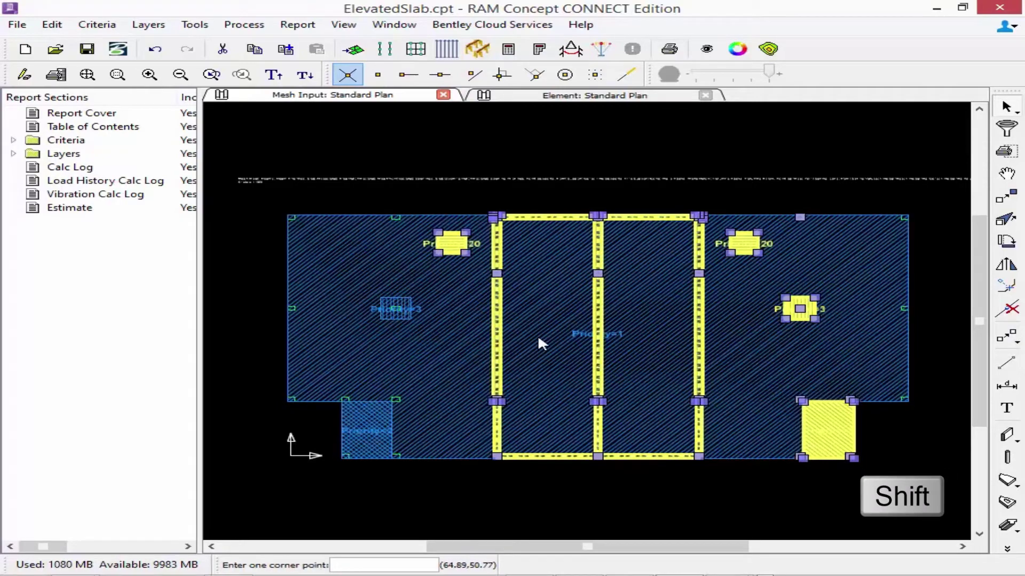
shift+click(491, 331)
shift+click(513, 321)
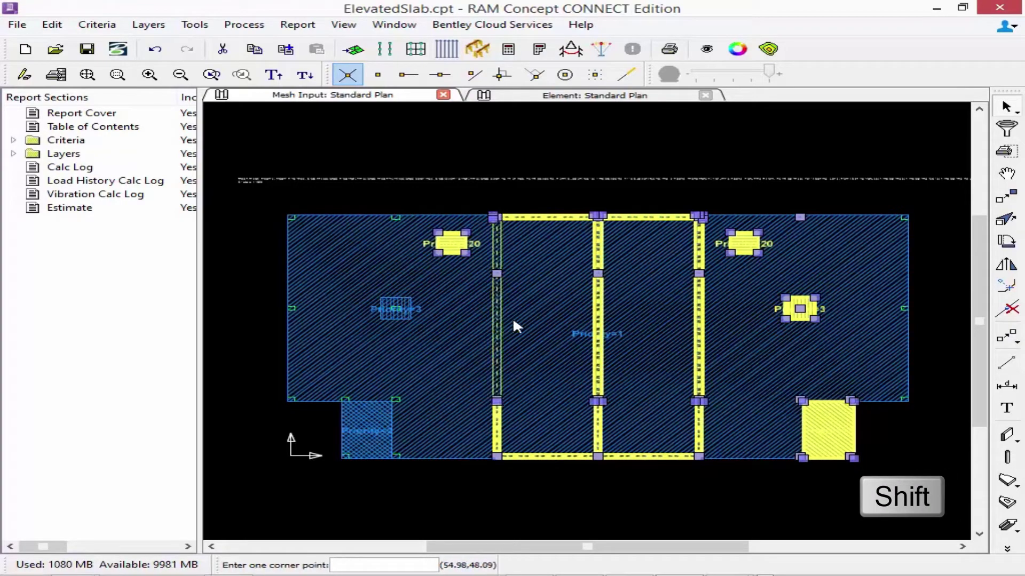
shift+click(599, 315)
shift+click(599, 306)
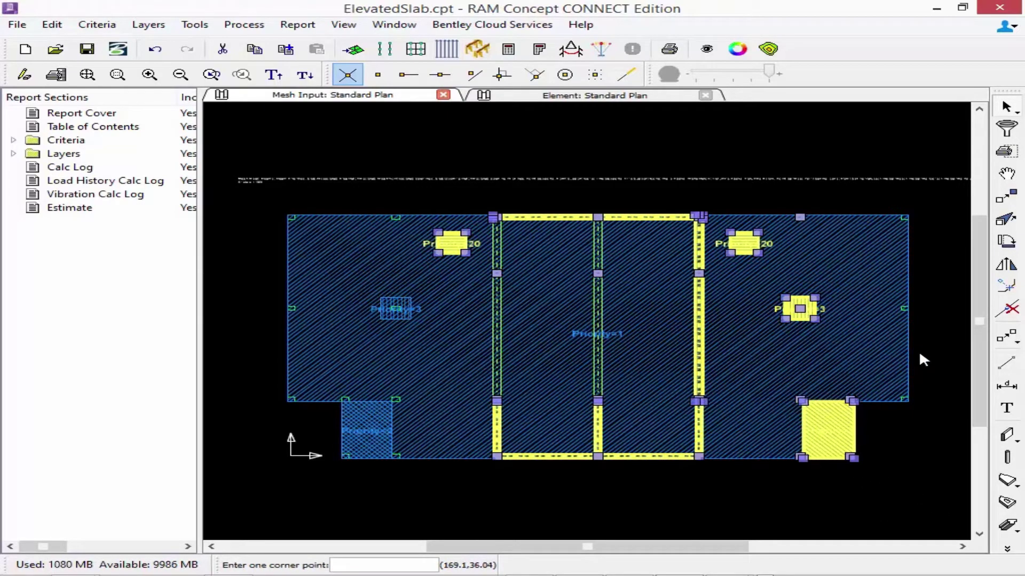
shift+click(861, 348)
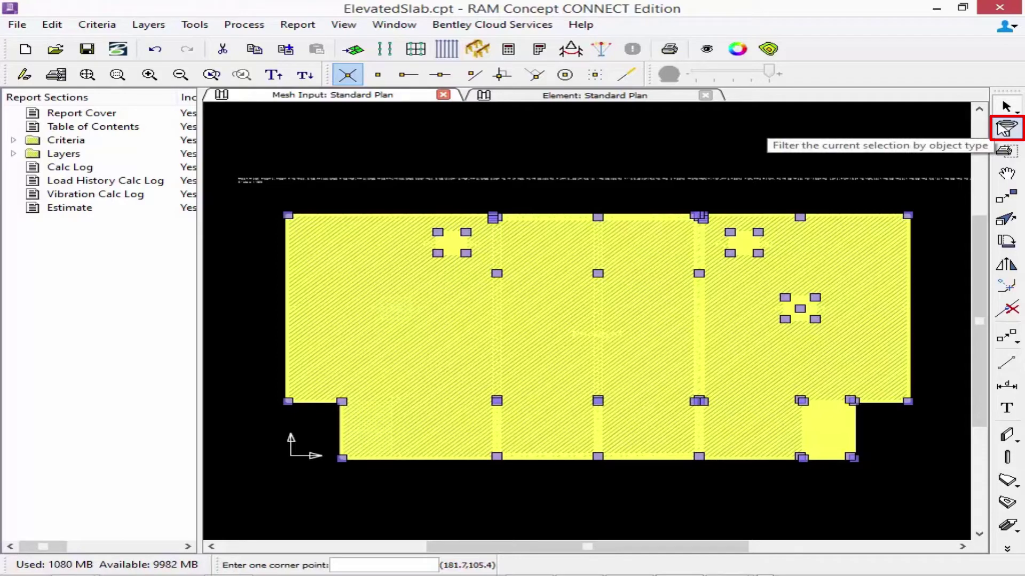
Step: Filter the current selection down to columns only, then clear the selection
click(1004, 130)
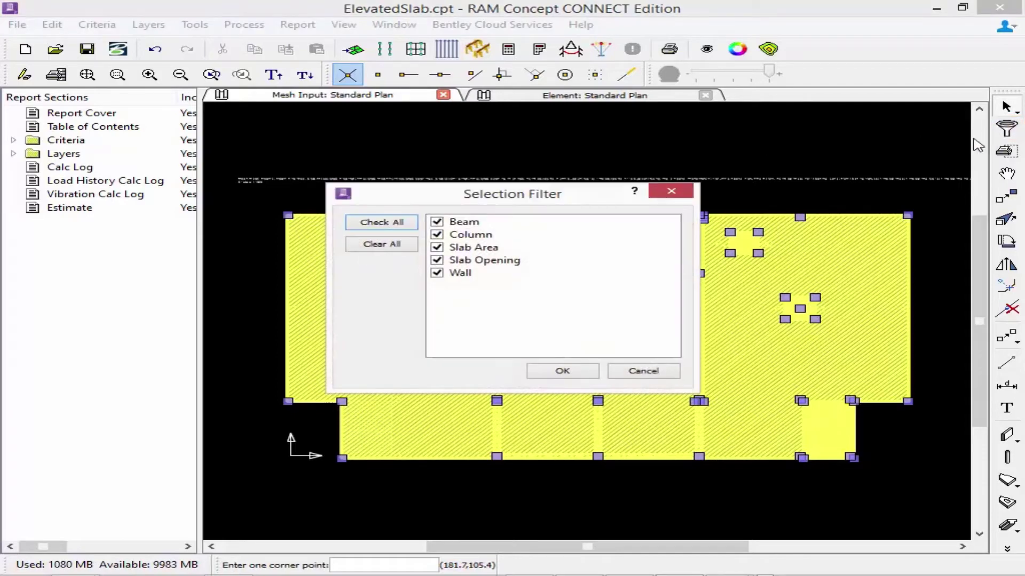
click(436, 247)
click(436, 260)
click(437, 222)
click(436, 273)
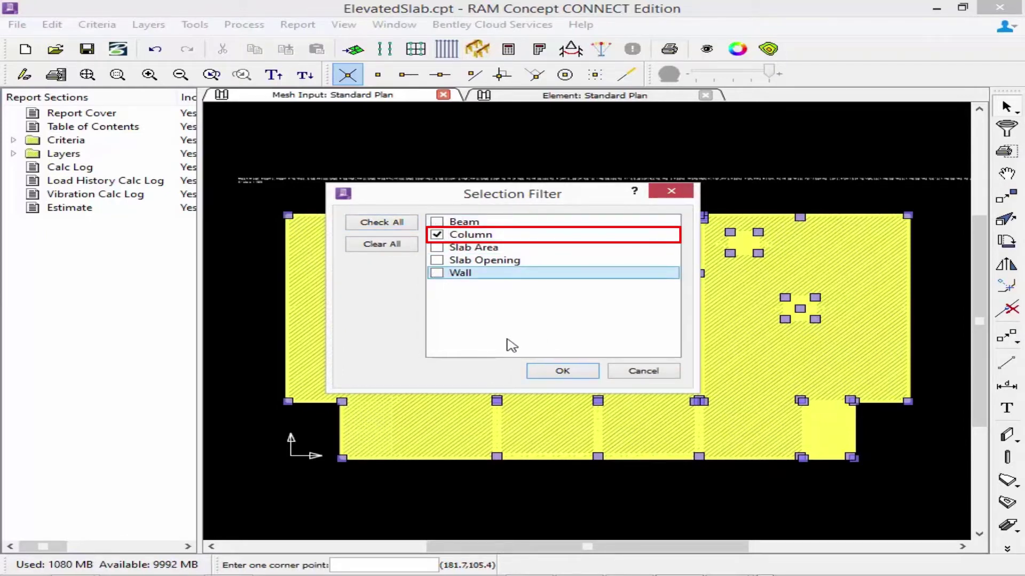
click(552, 373)
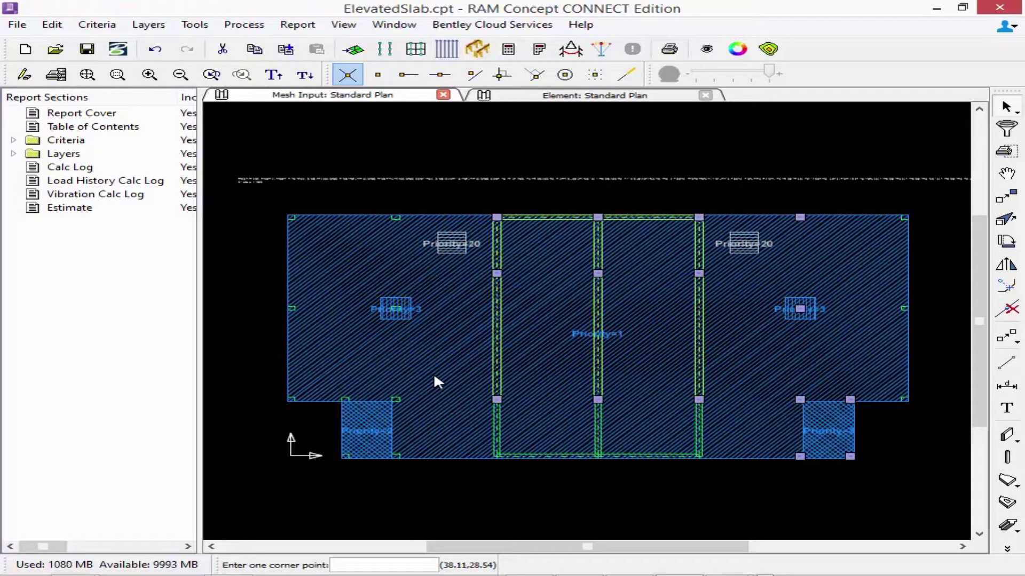
click(572, 144)
click(563, 145)
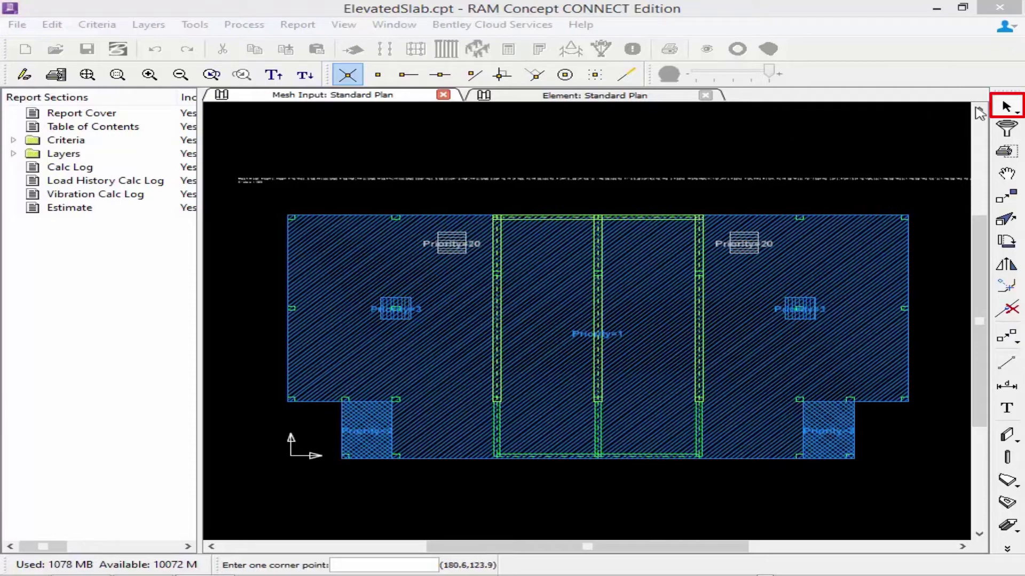
Step: Fence-select the entire floor plan and filter the selection to columns only
click(928, 482)
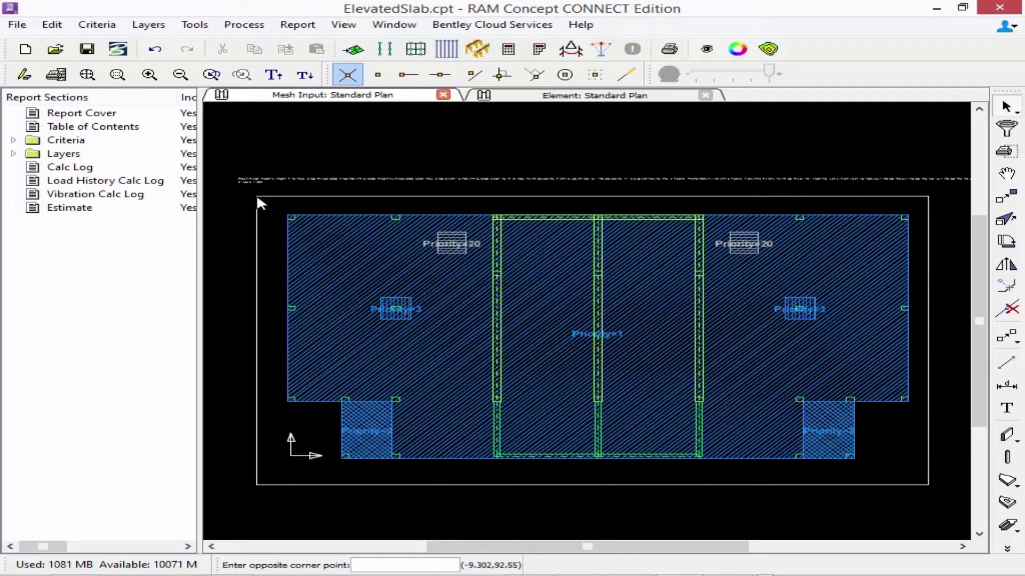
click(256, 194)
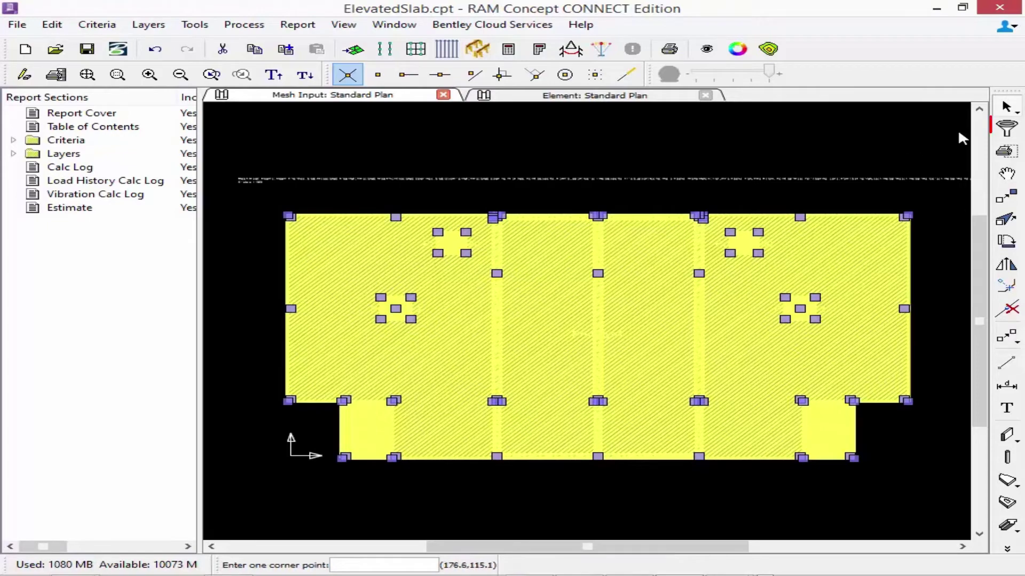
click(1007, 128)
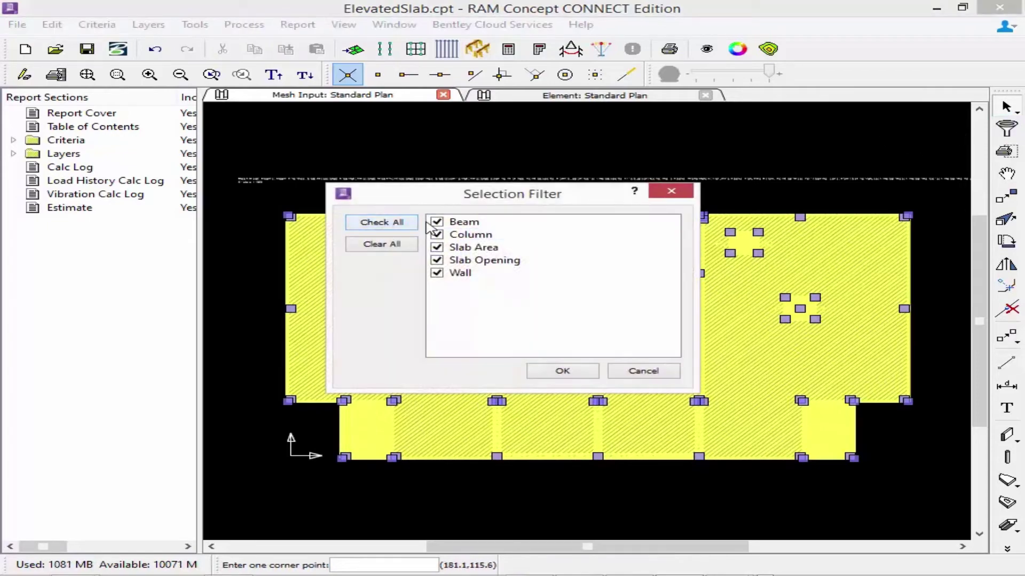
click(437, 222)
click(437, 247)
click(437, 260)
click(437, 273)
click(563, 371)
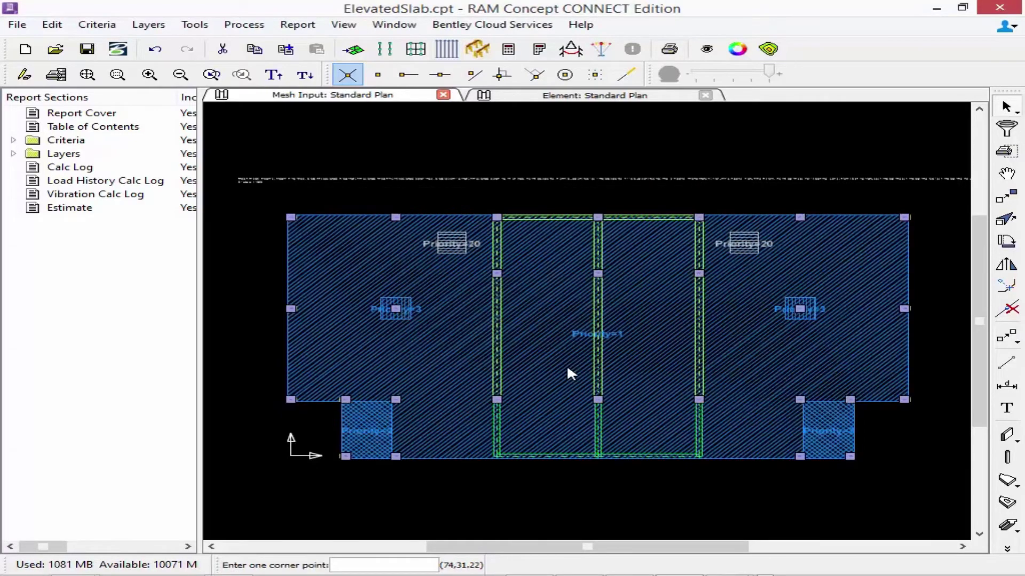
Step: Set the height of all selected columns to 12 feet
right_click(538, 297)
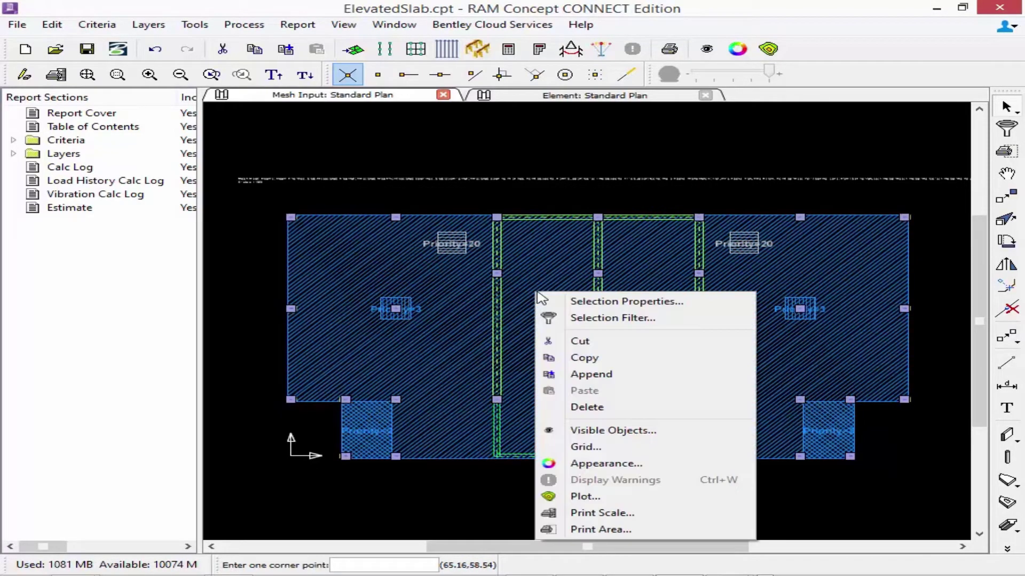
click(562, 305)
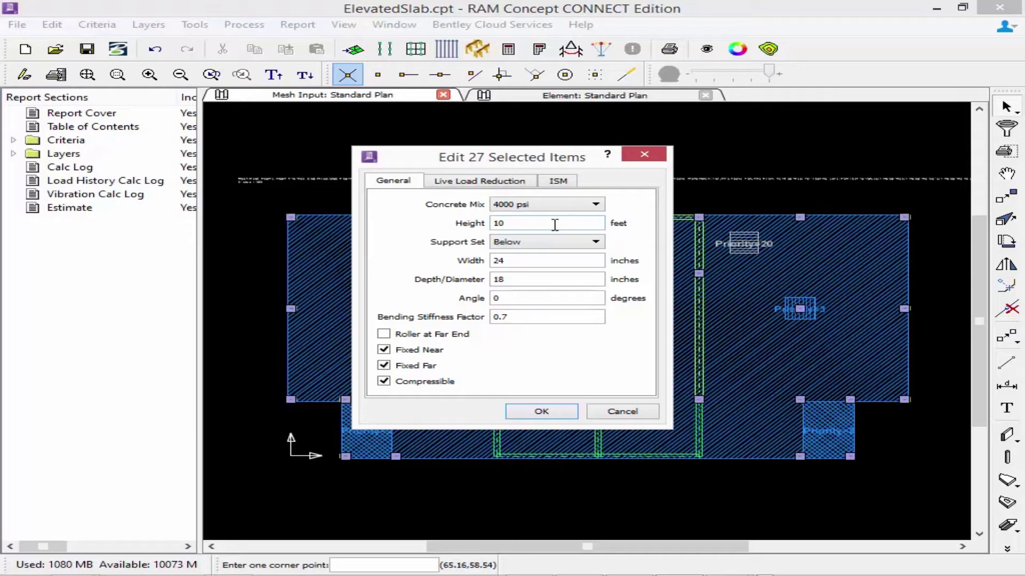
double_click(498, 223)
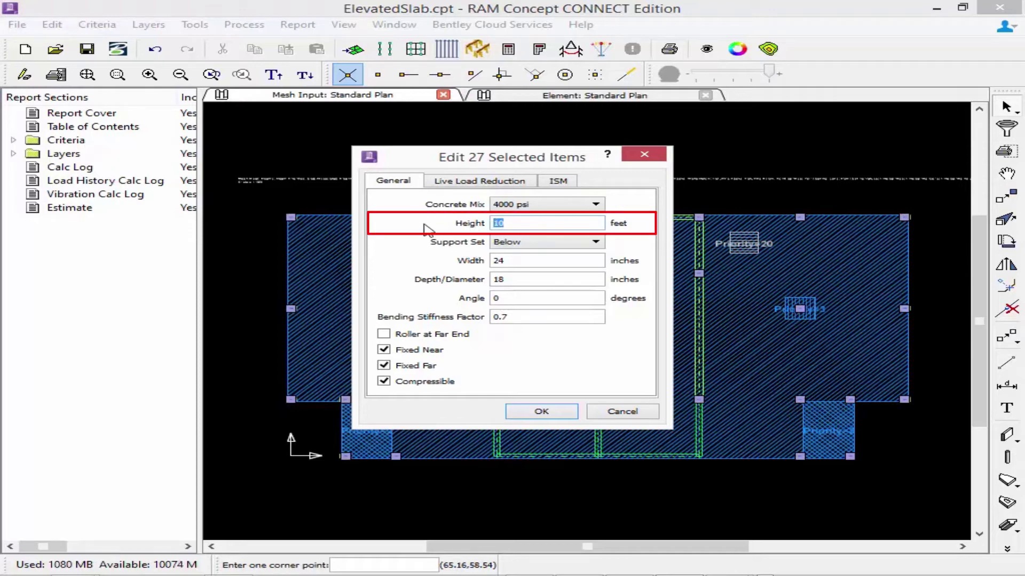
text(12)
click(531, 414)
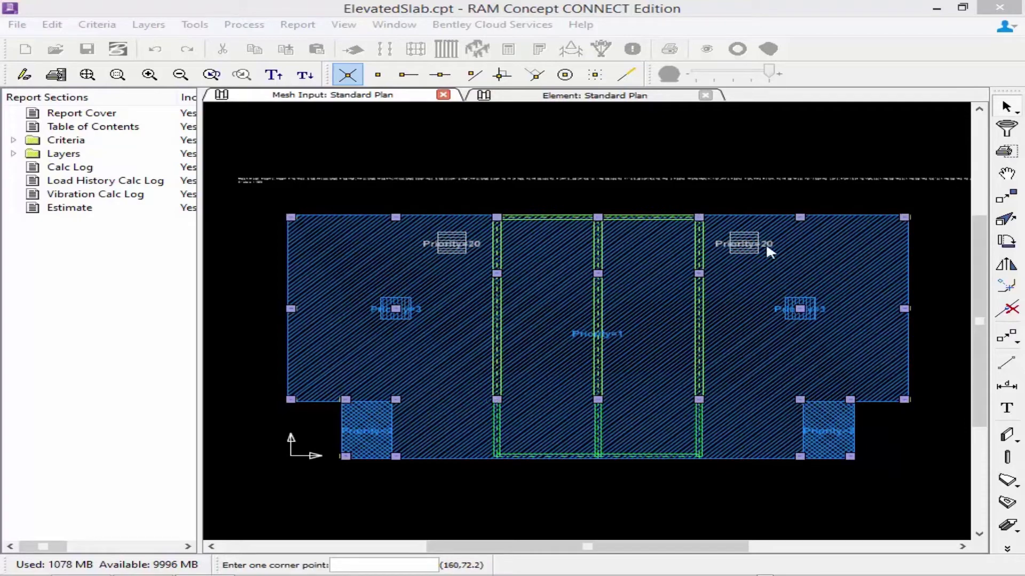
Step: Copy the selected columns and paste the copies onto the same plan
right_click(441, 153)
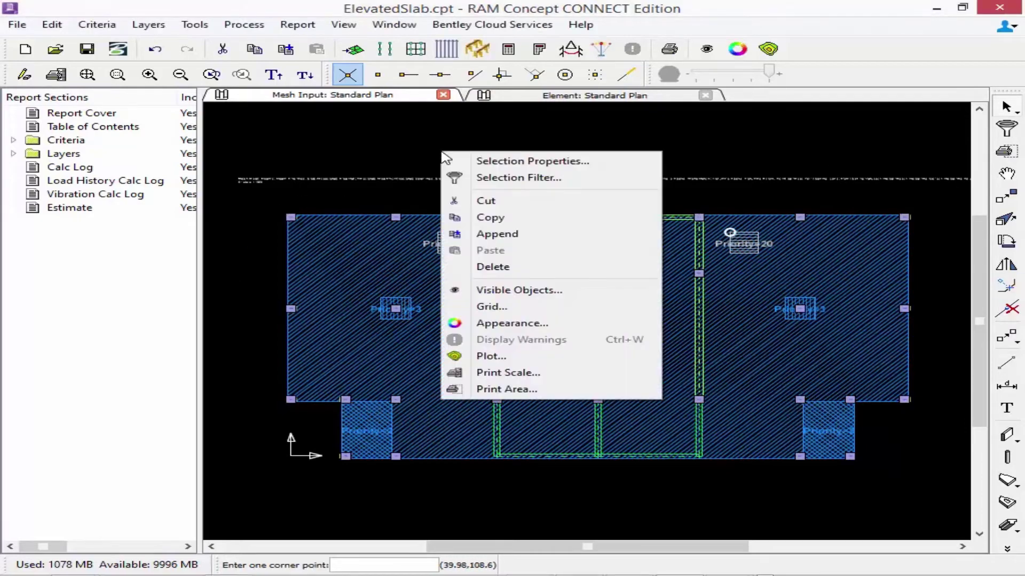
click(489, 219)
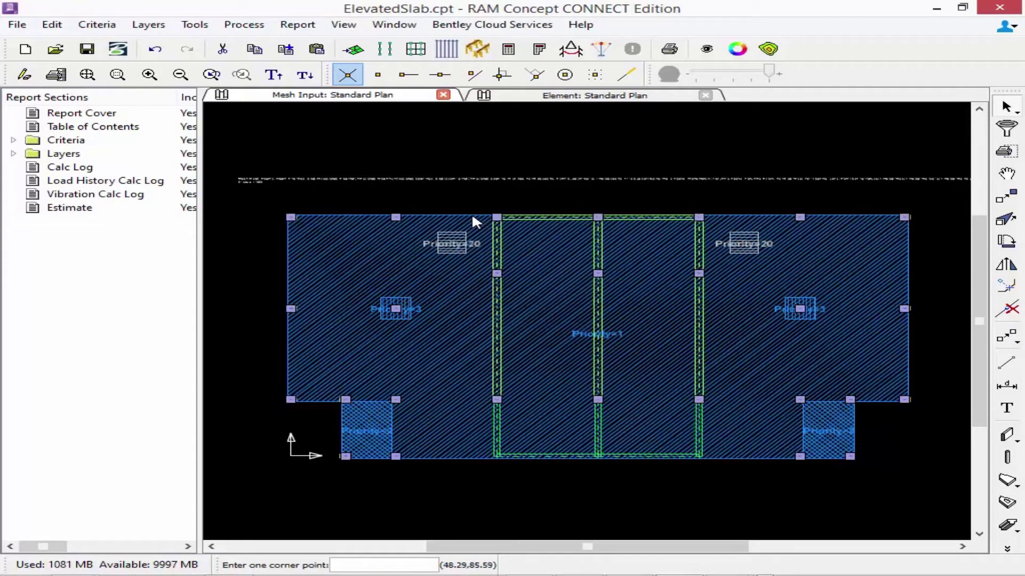
right_click(455, 152)
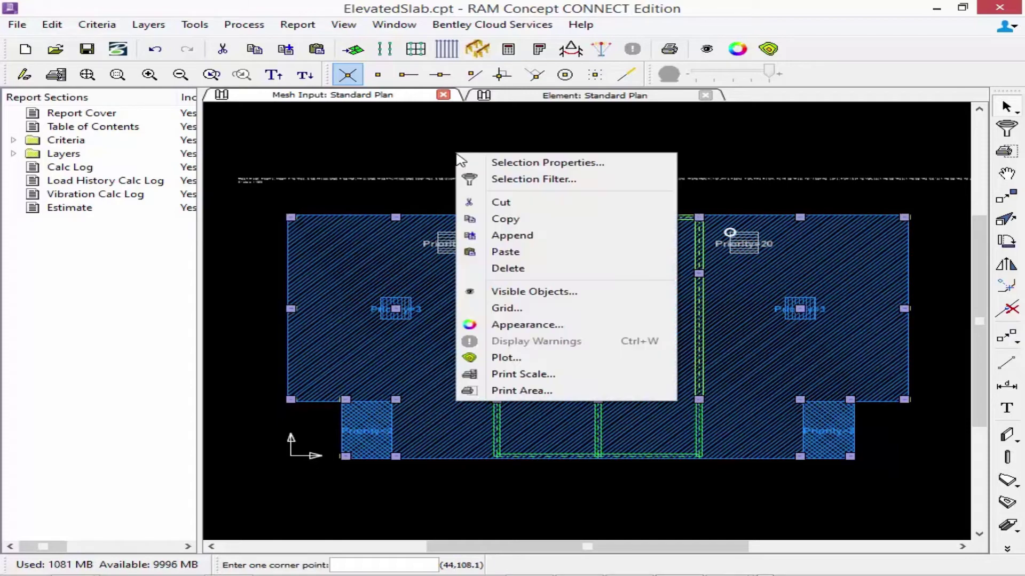
click(507, 252)
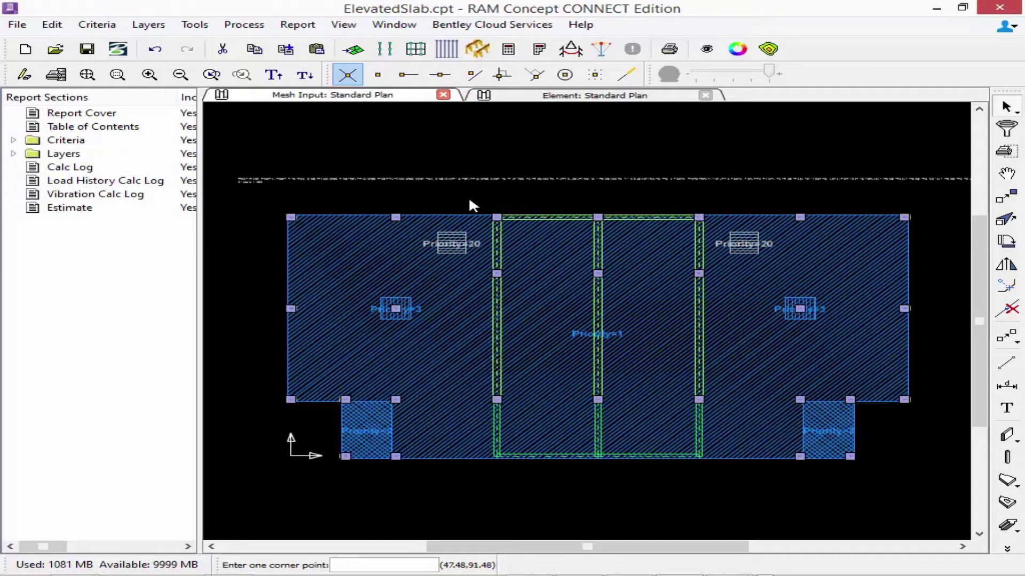
Step: Change the support set of the pasted columns to Above
right_click(472, 206)
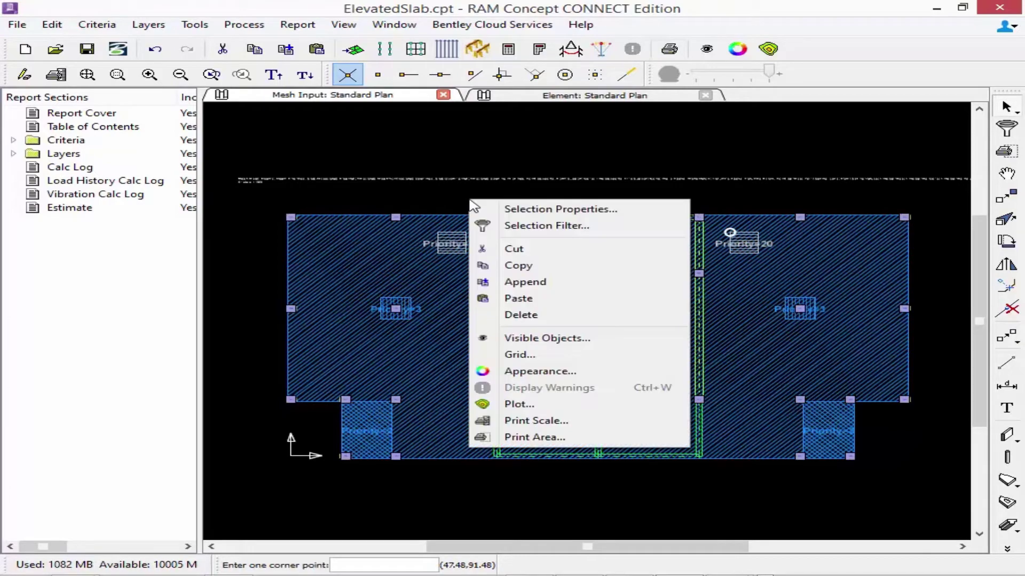
click(488, 207)
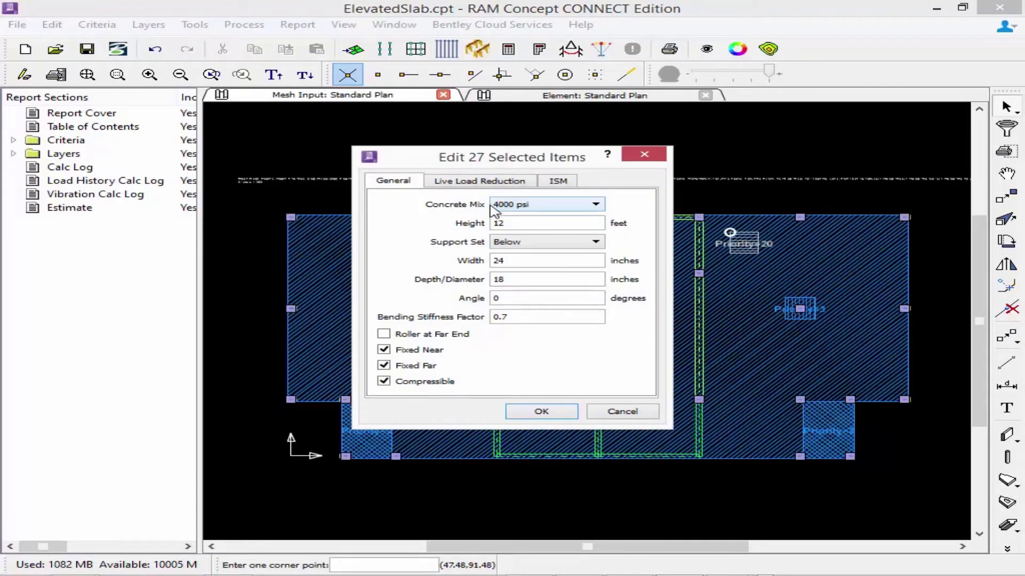
click(515, 242)
click(510, 254)
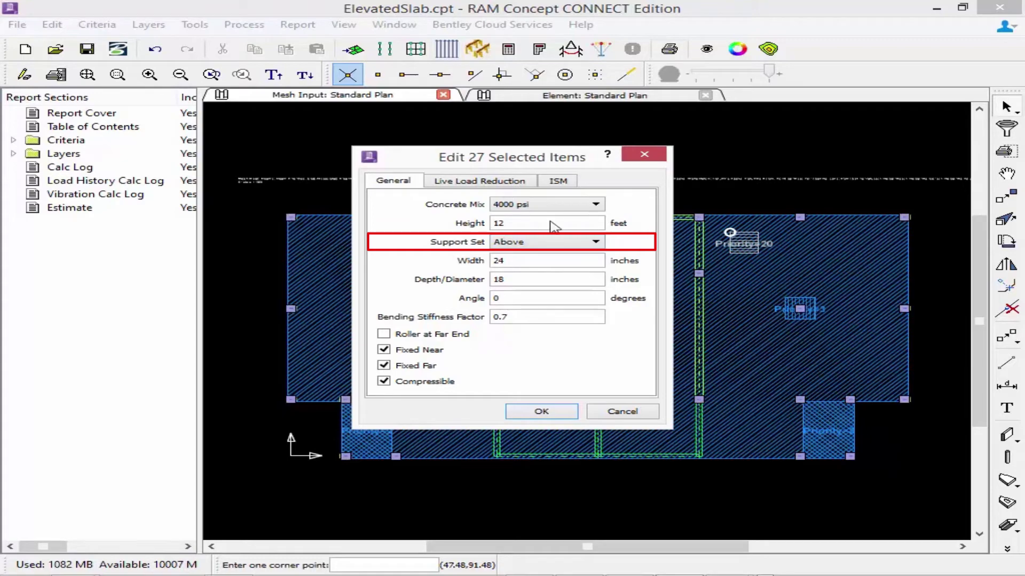
click(540, 412)
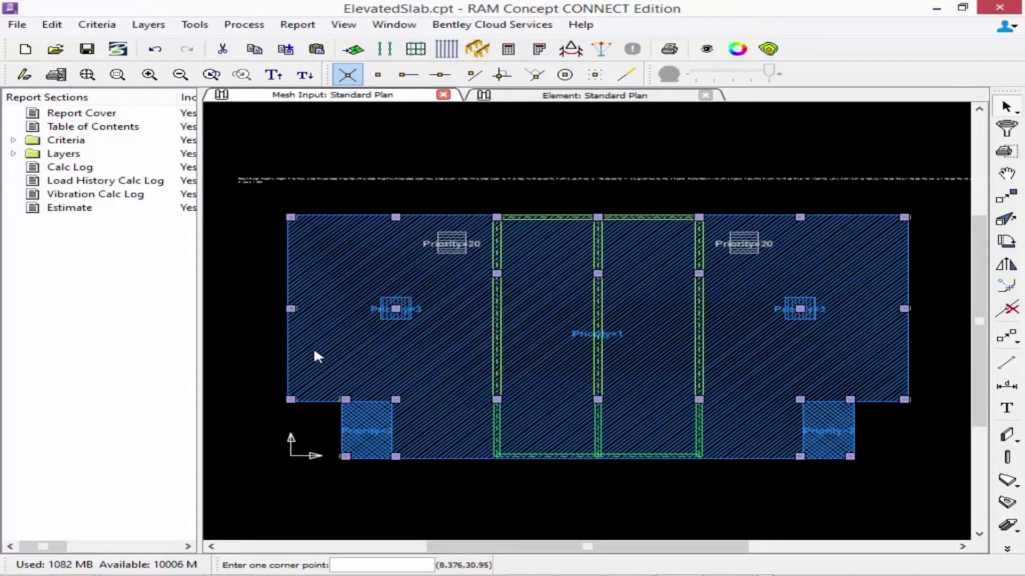
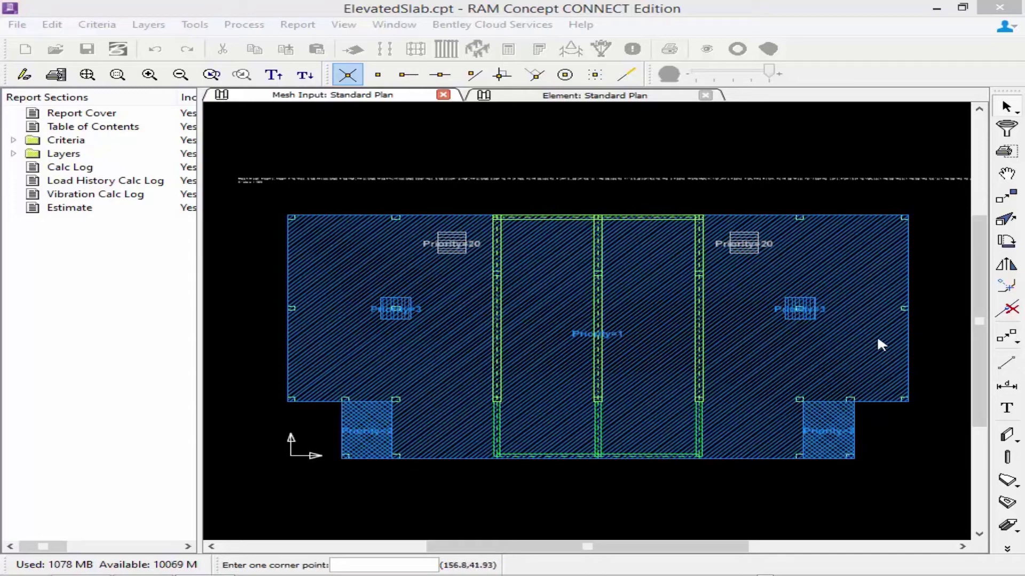
Step: Select the two columns along the right edge of the lower-left Priority=2 slab area and move them by the relative point R7, 0
click(1010, 204)
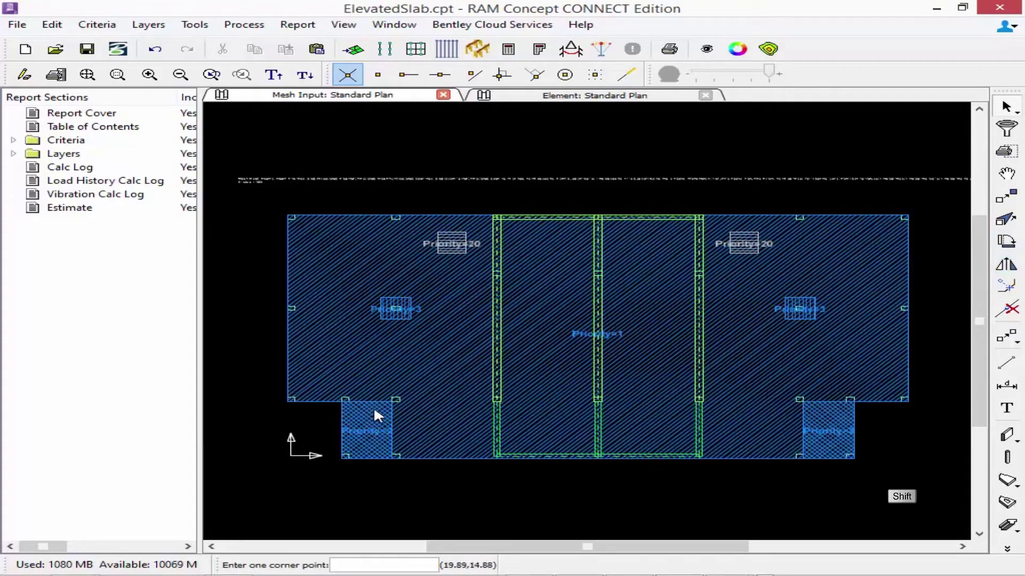
shift+click(395, 399)
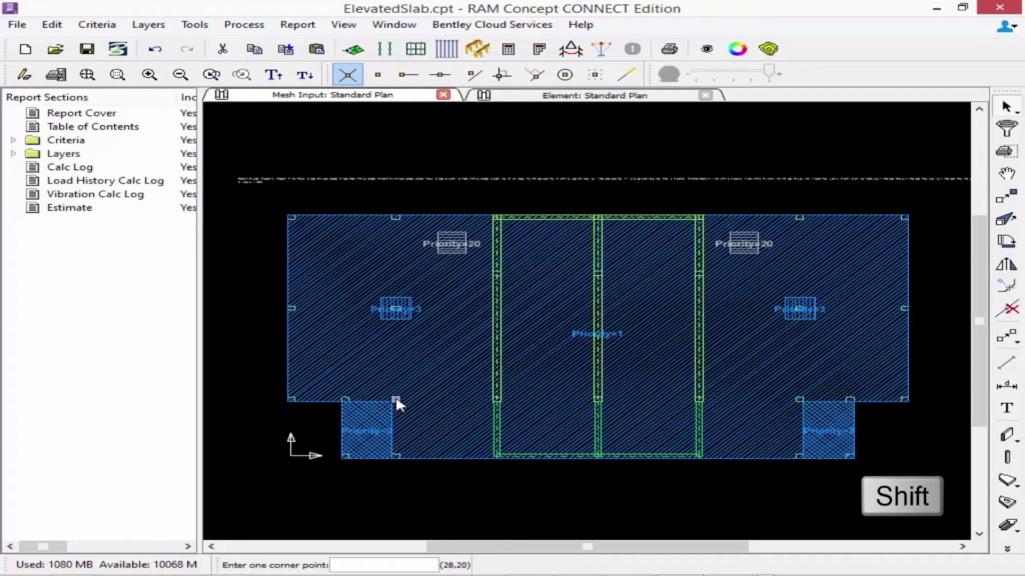
shift+click(396, 456)
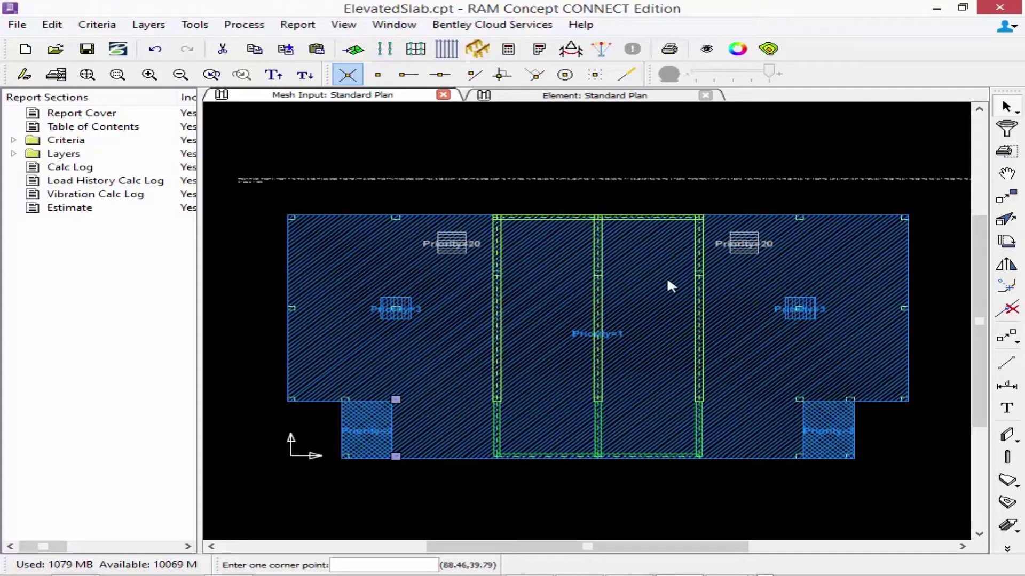
click(1005, 202)
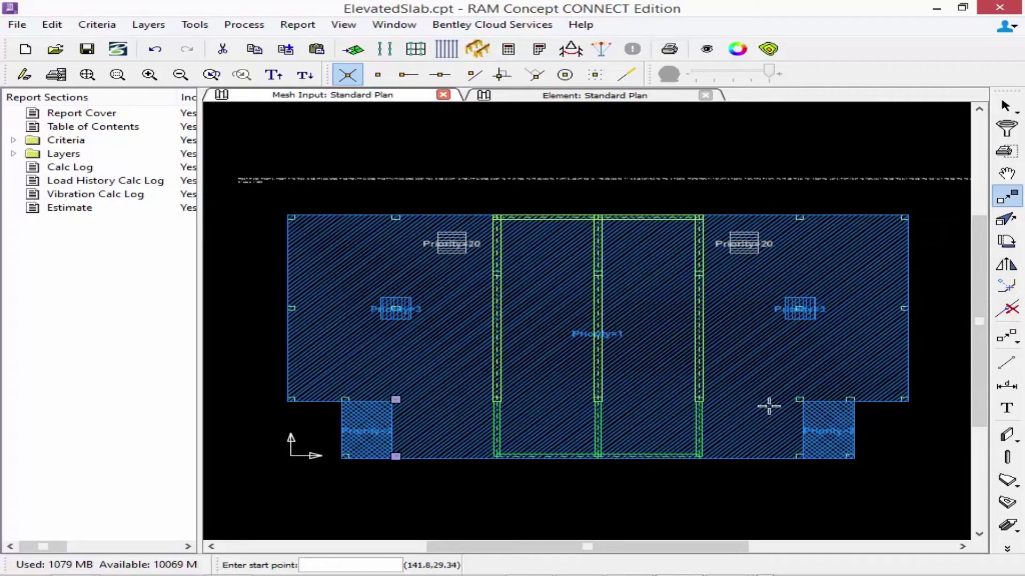
click(395, 456)
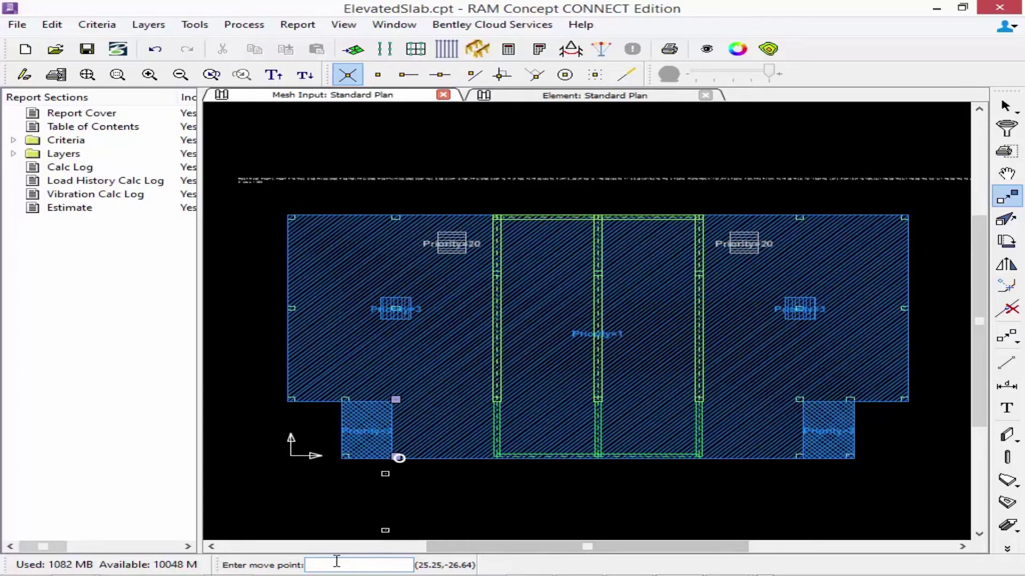
text(R)
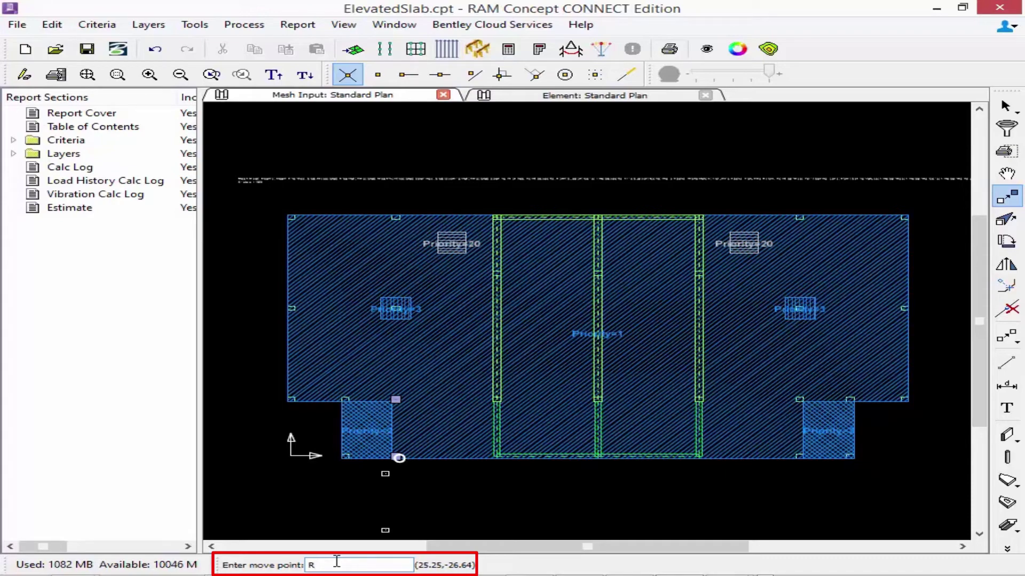
text(7)
text(, 0)
key(Return)
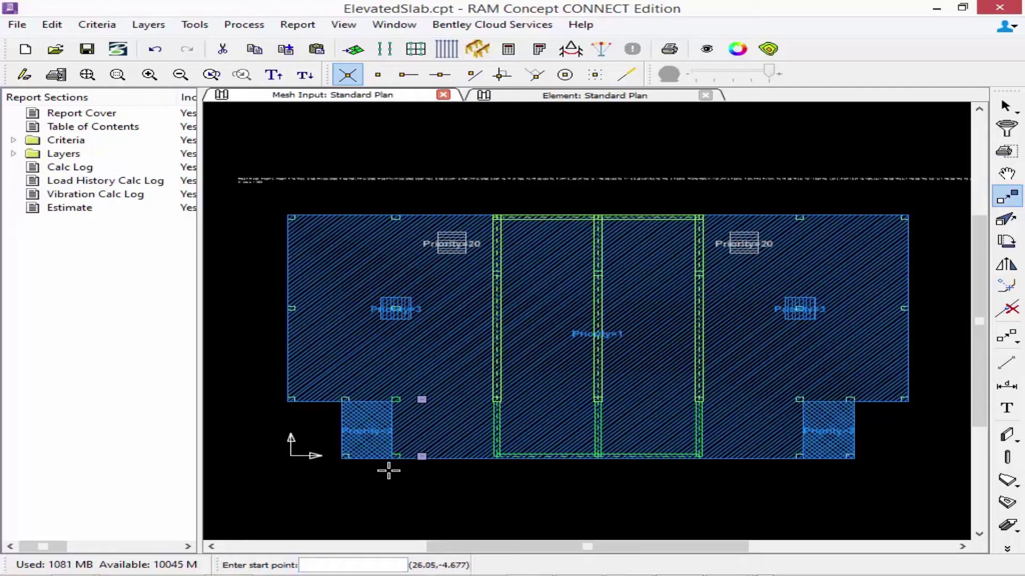
Step: Dimension the horizontal distance between the original and moved lower columns, placing the dimension line just below the slab edge
scroll(439, 474, up, 3)
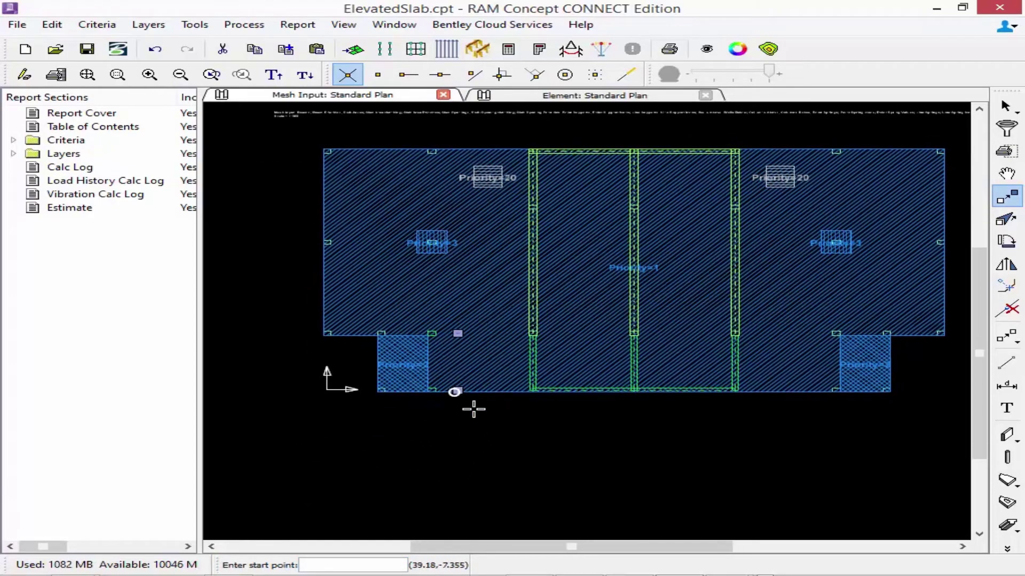
scroll(406, 380, up, 3)
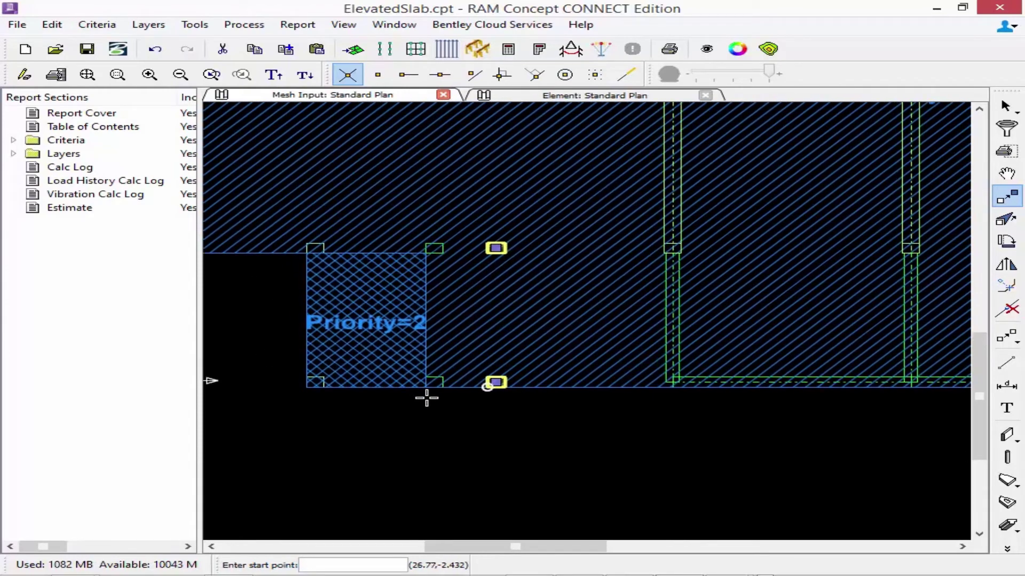
click(1007, 385)
click(434, 382)
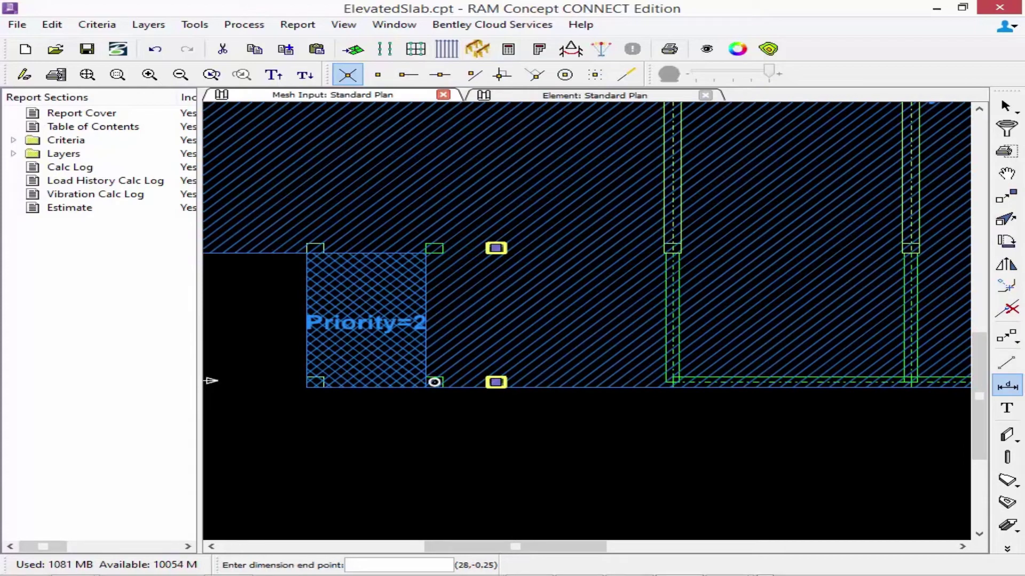
click(496, 382)
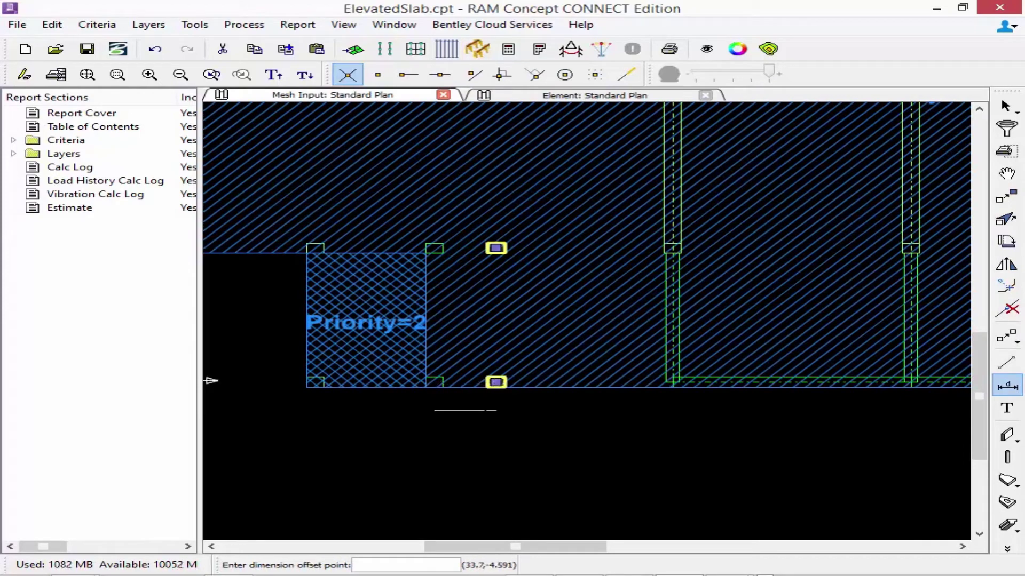
click(495, 411)
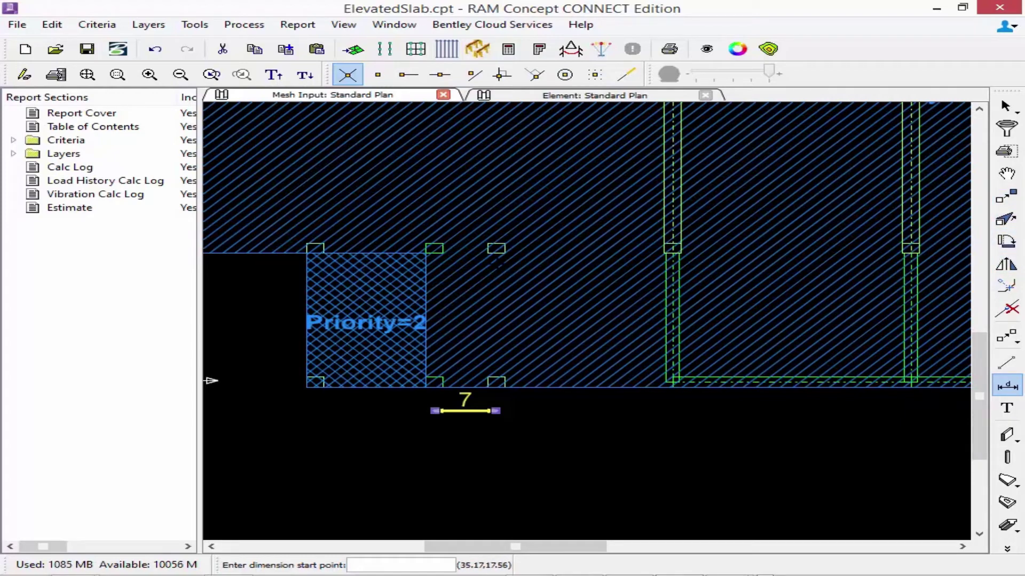
key(shift)
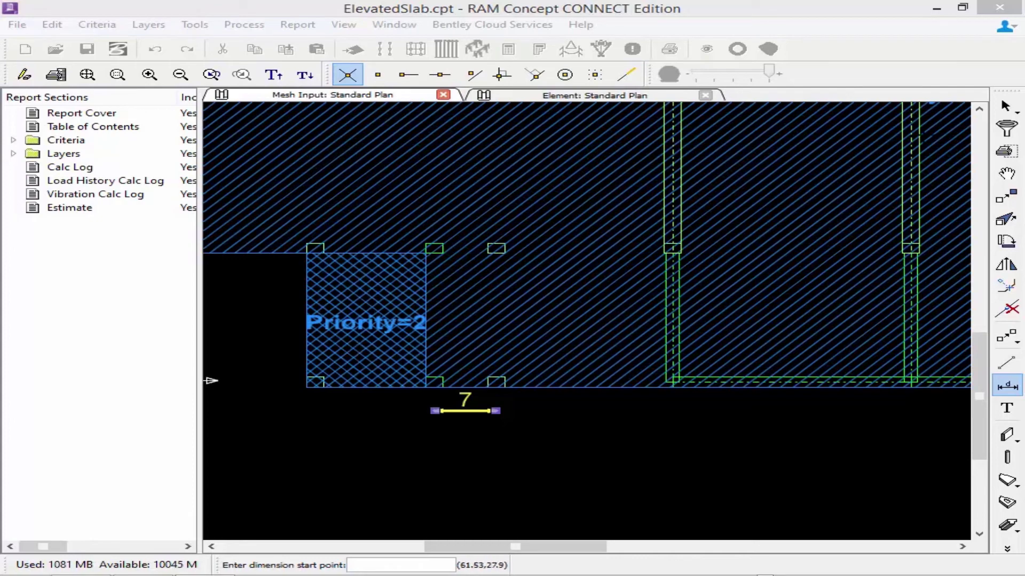
Step: Stretch both right corners of the lower-left Priority=2 slab area horizontally to the left edges of the moved columns, then deselect it
click(1005, 109)
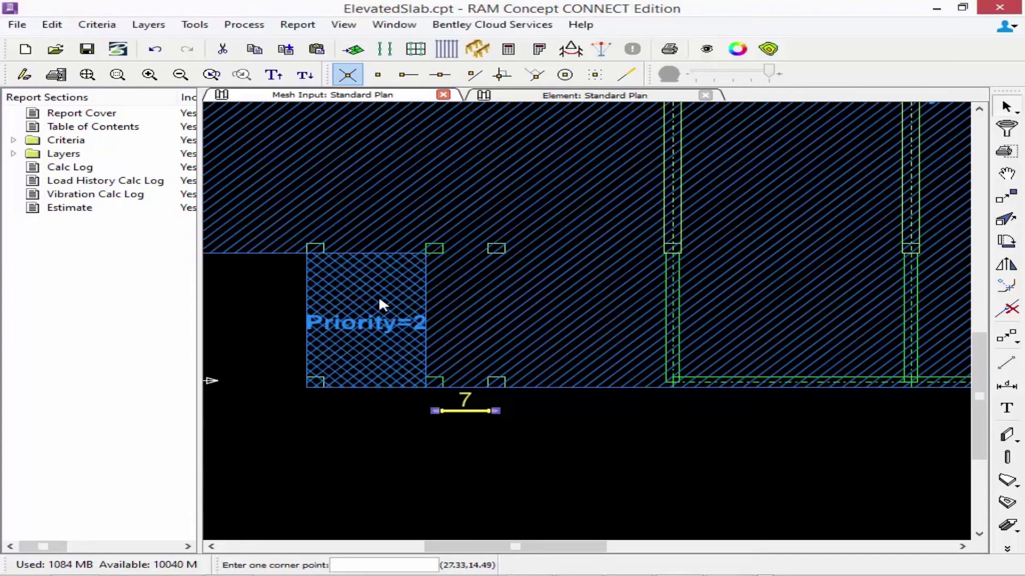
click(331, 309)
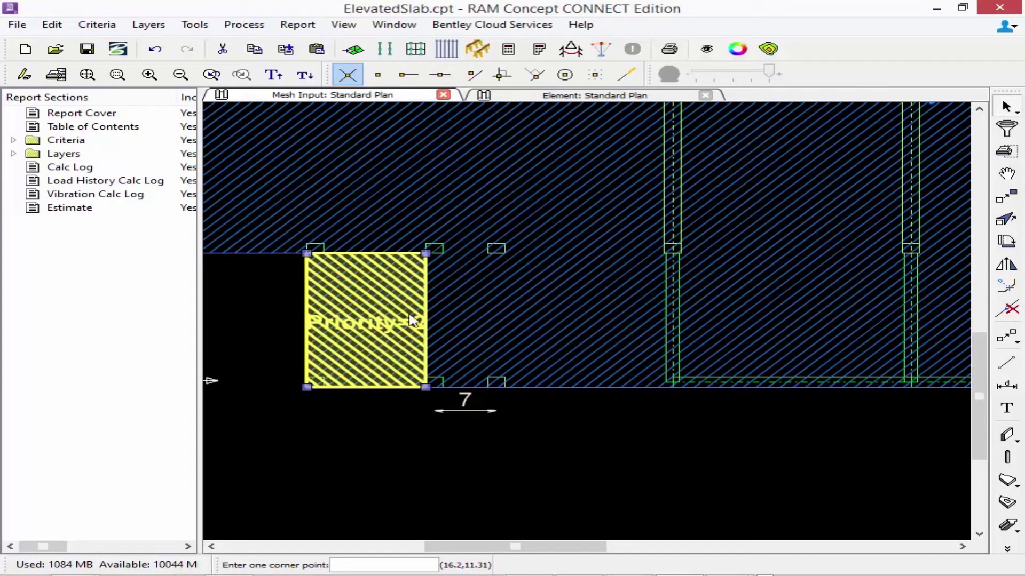
click(1002, 222)
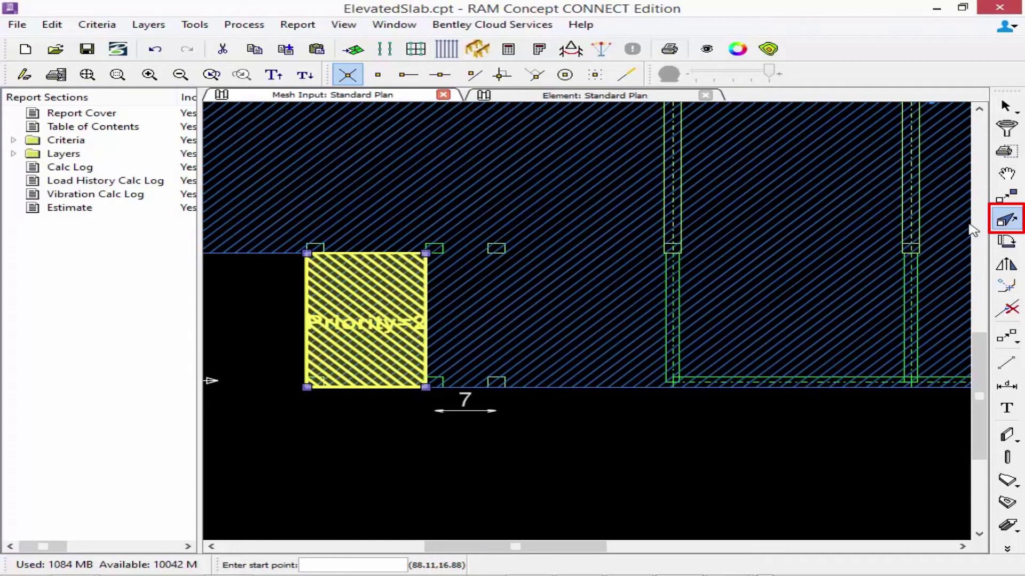
click(442, 252)
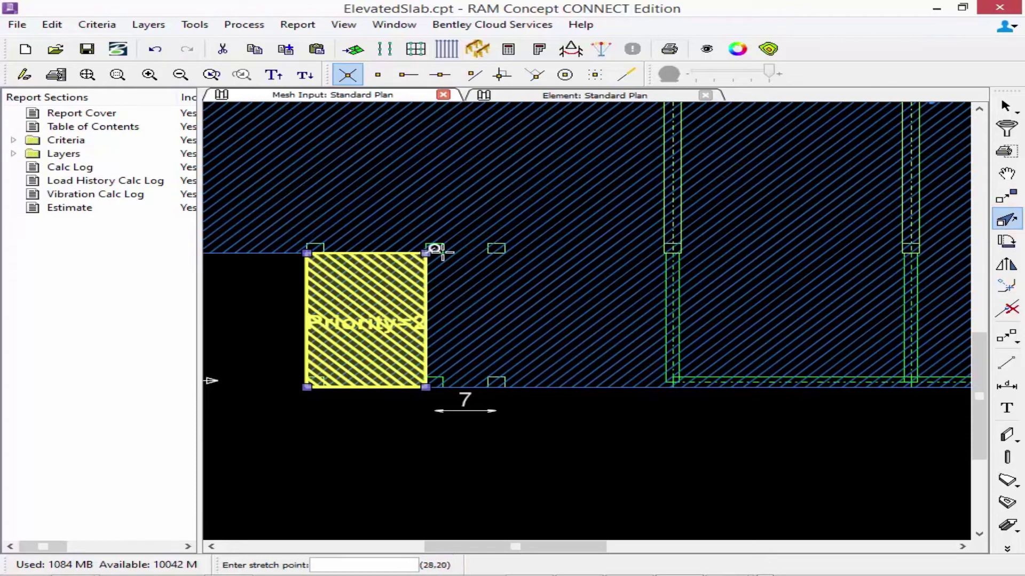
click(487, 253)
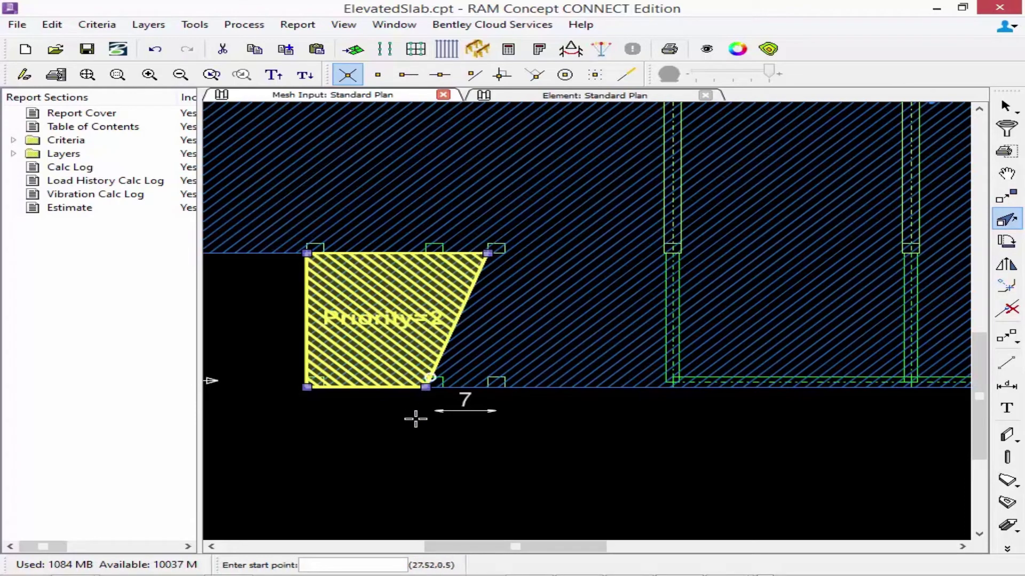
click(427, 387)
click(487, 387)
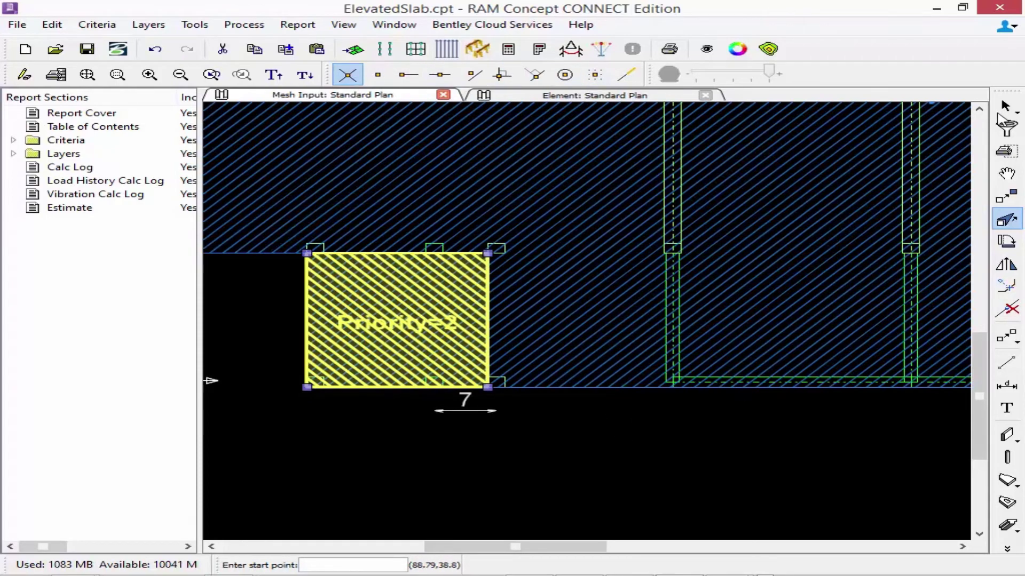
click(1006, 106)
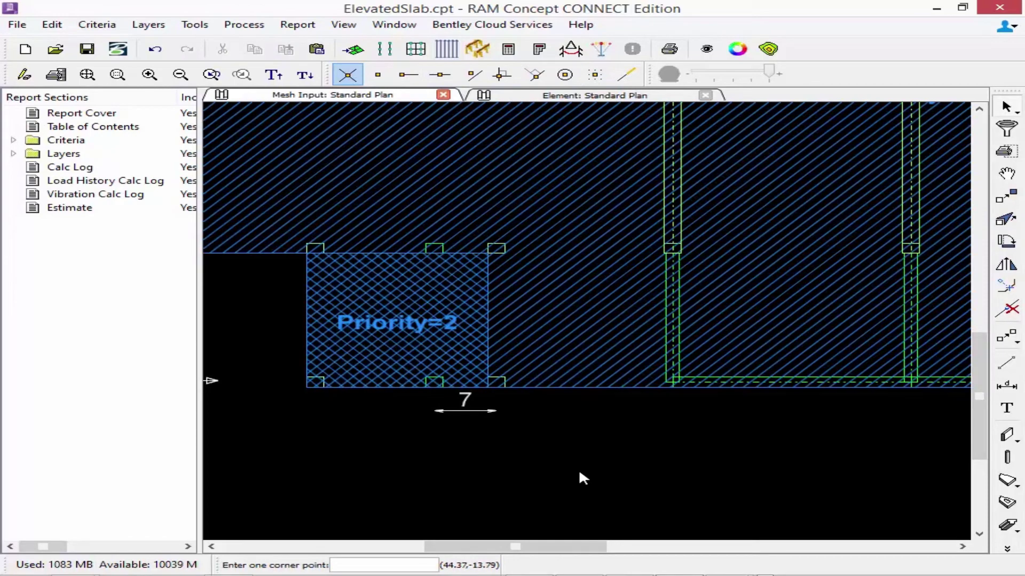
Step: Select the main Priority=1 slab area and add two new points along its left edge, at about one-third and two-thirds of its height
click(87, 74)
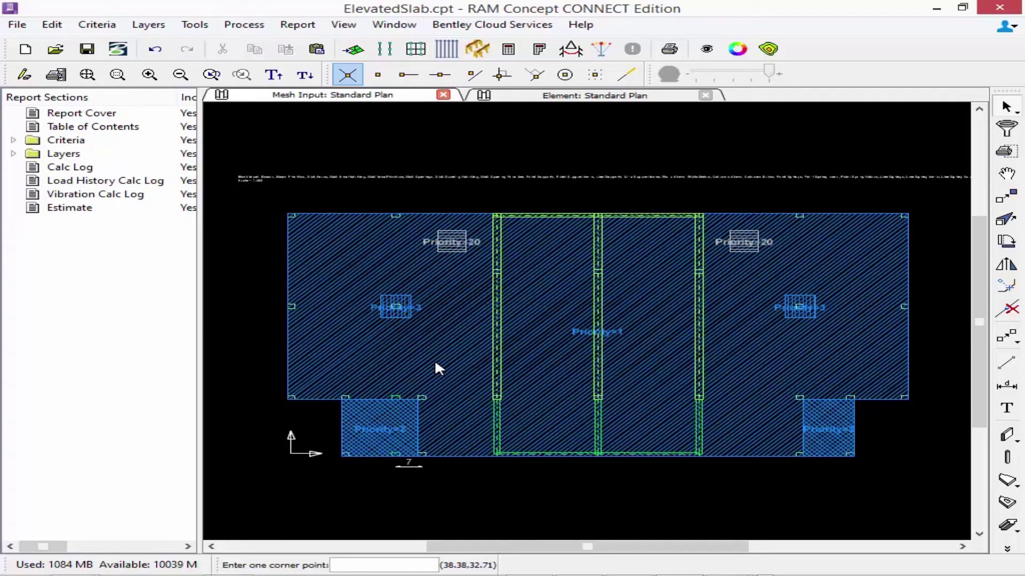
click(304, 257)
click(262, 286)
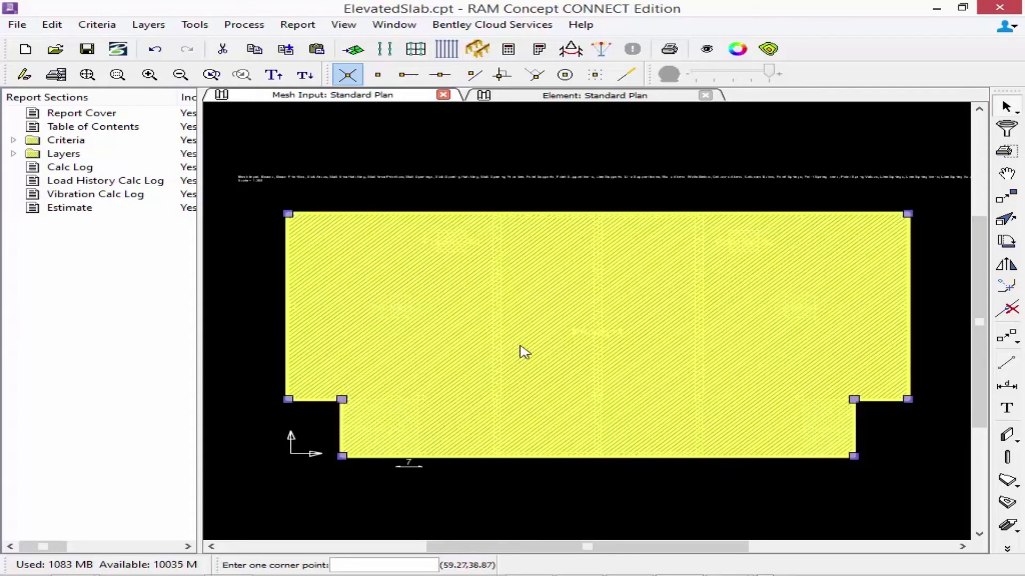
click(1005, 287)
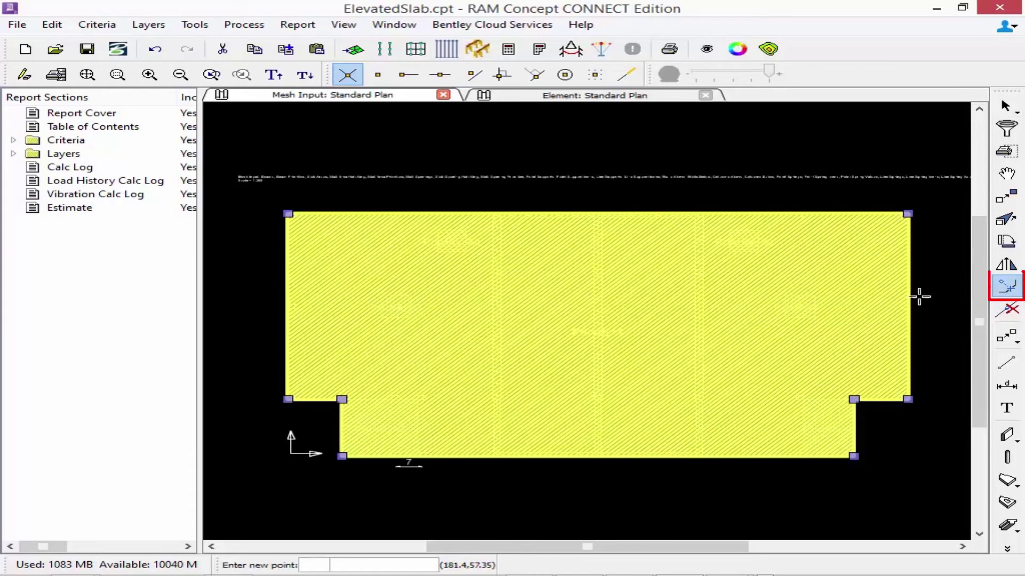
click(287, 281)
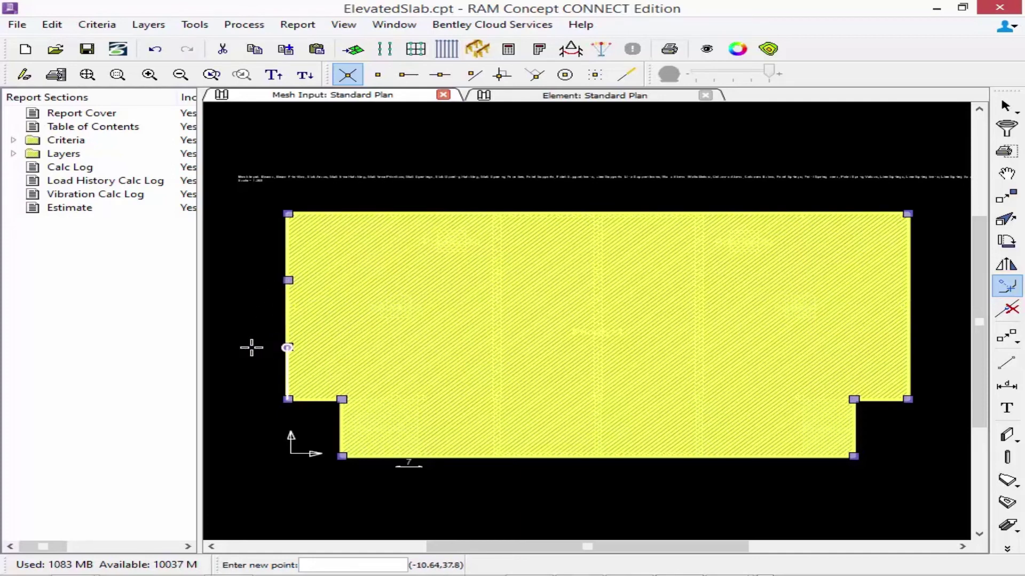
click(287, 347)
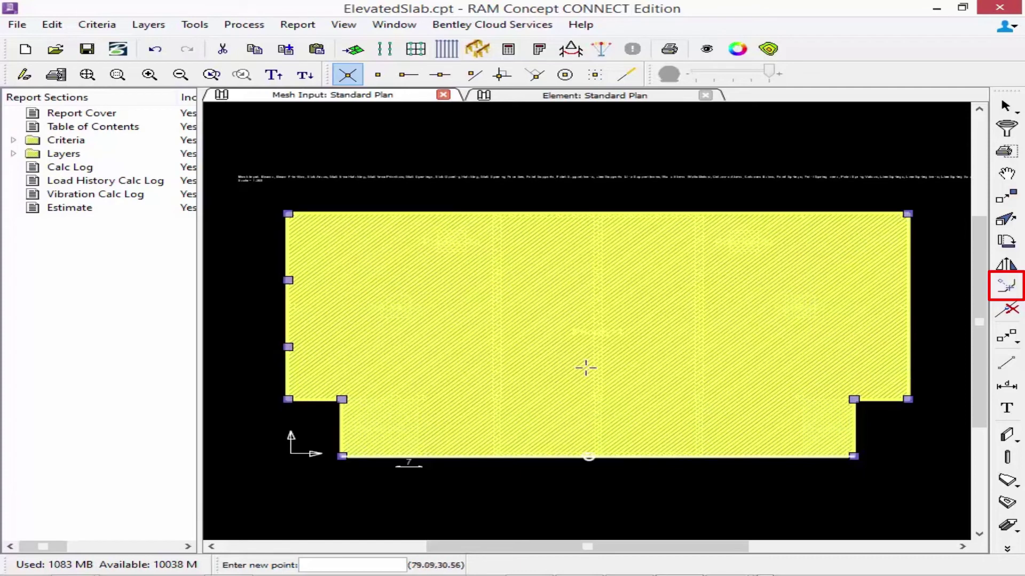
Step: Stretch the upper new point on the main slab's left edge horizontally outward to about (-13, 62)
click(1006, 219)
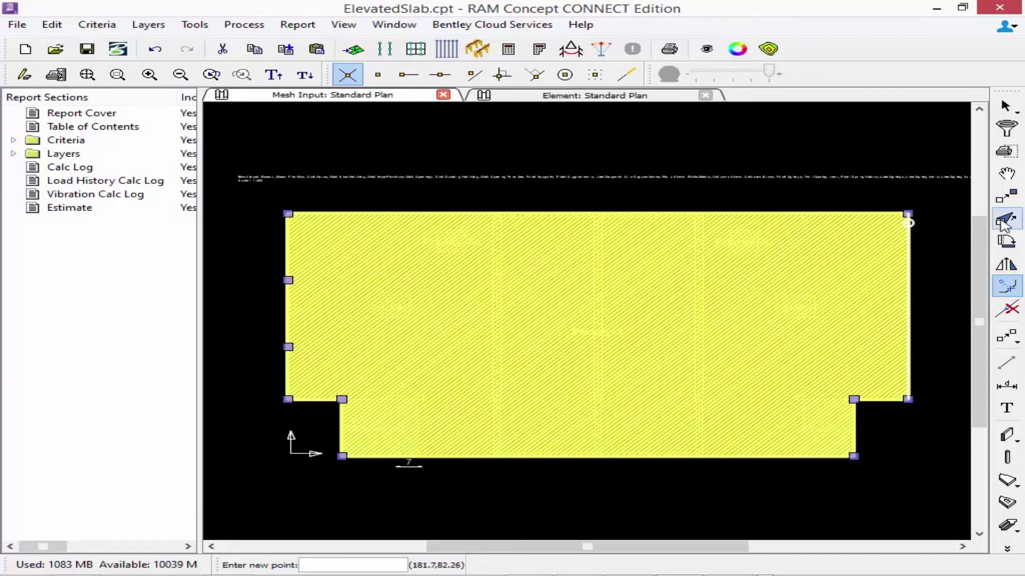
click(283, 279)
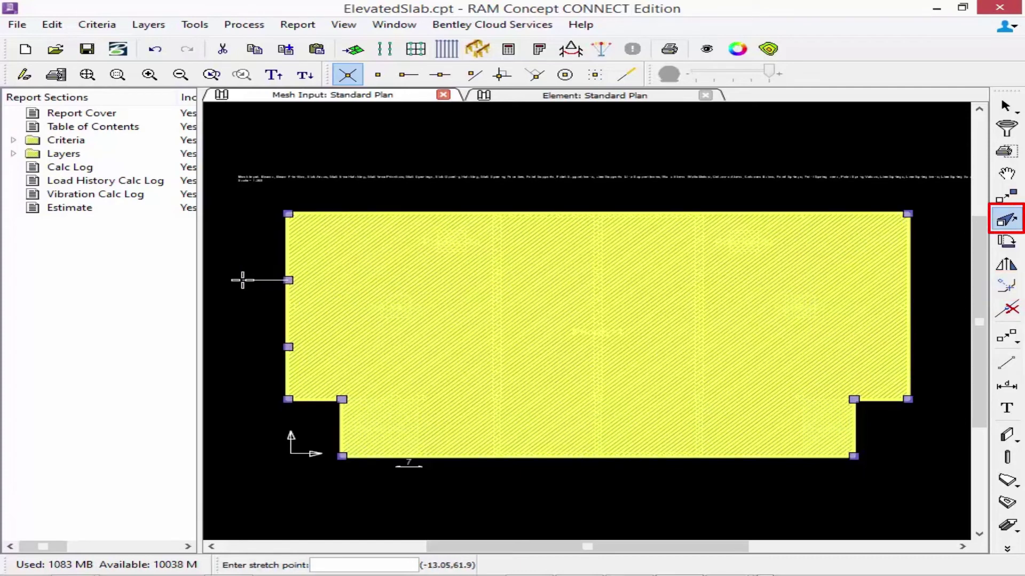
click(242, 280)
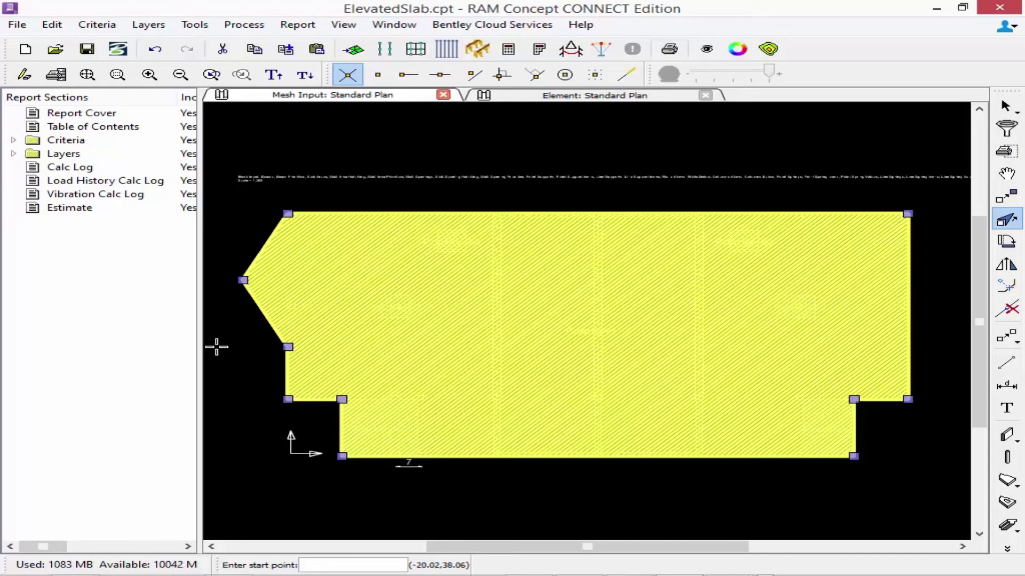
Step: Delete the lower added point from the main slab's left edge and clear the selection
click(1008, 311)
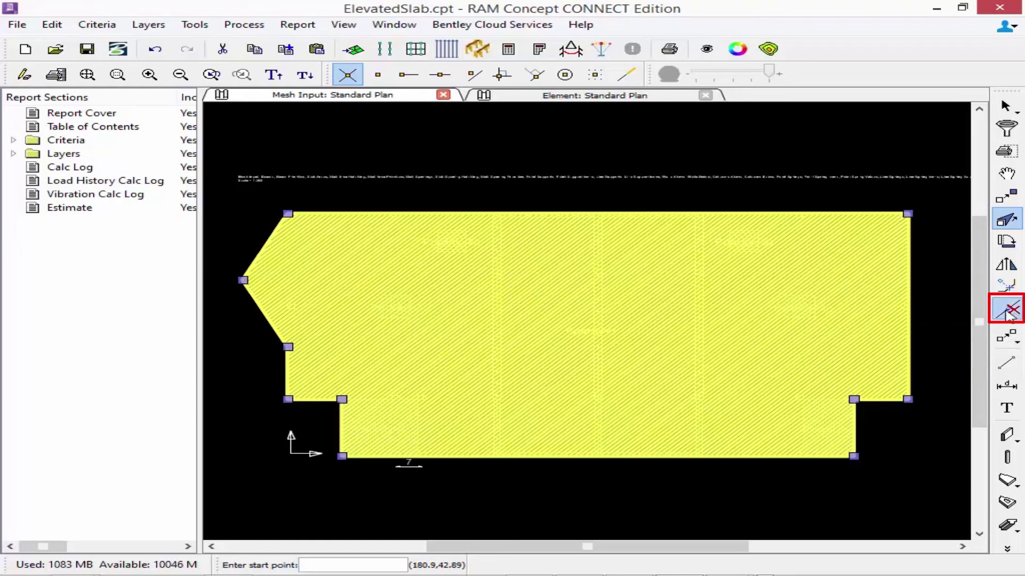
click(287, 347)
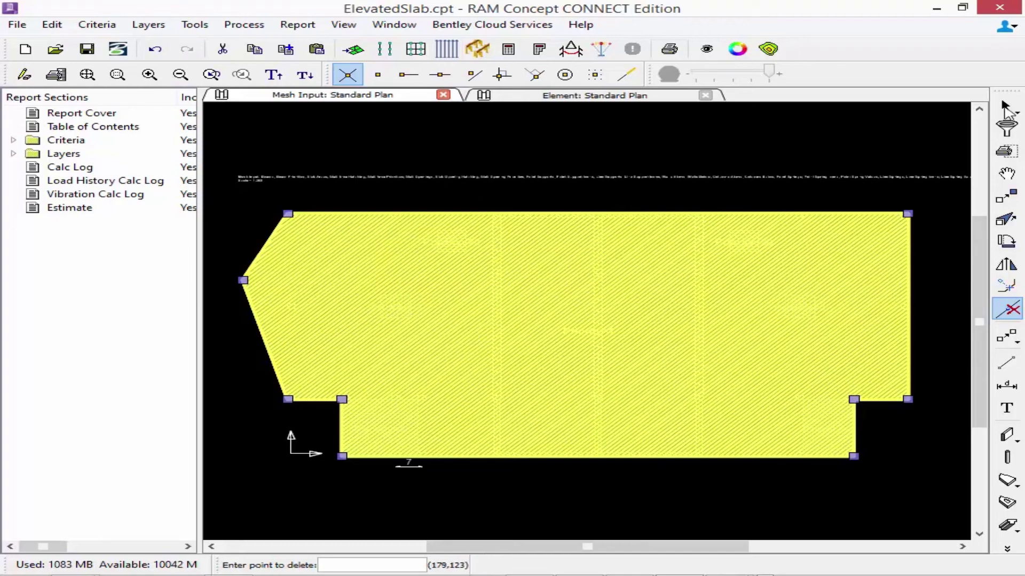
click(1004, 106)
click(803, 153)
click(723, 137)
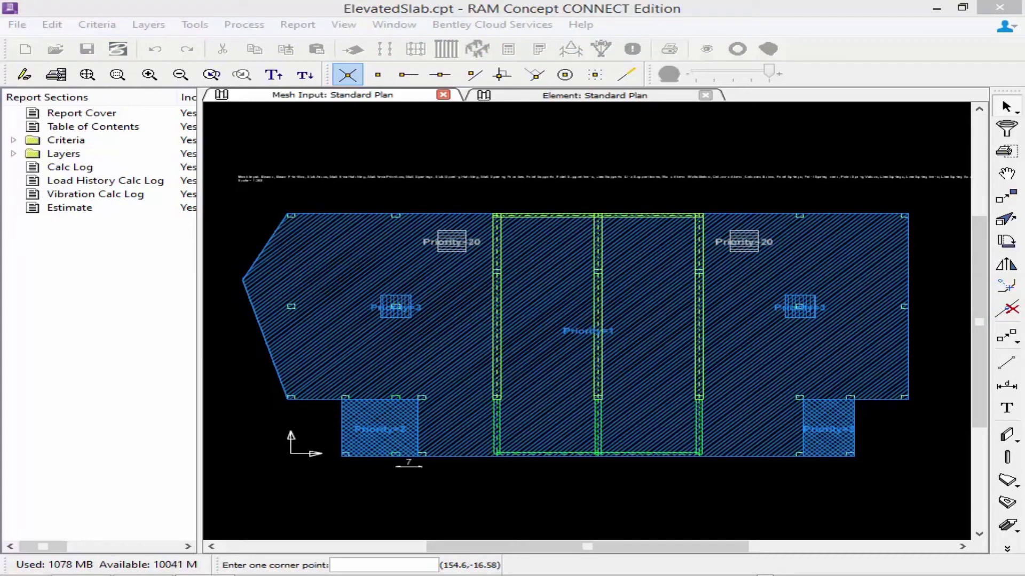
Step: Create a new perspective named "Mesh Input Perspective" on the Mesh Input layer
click(149, 25)
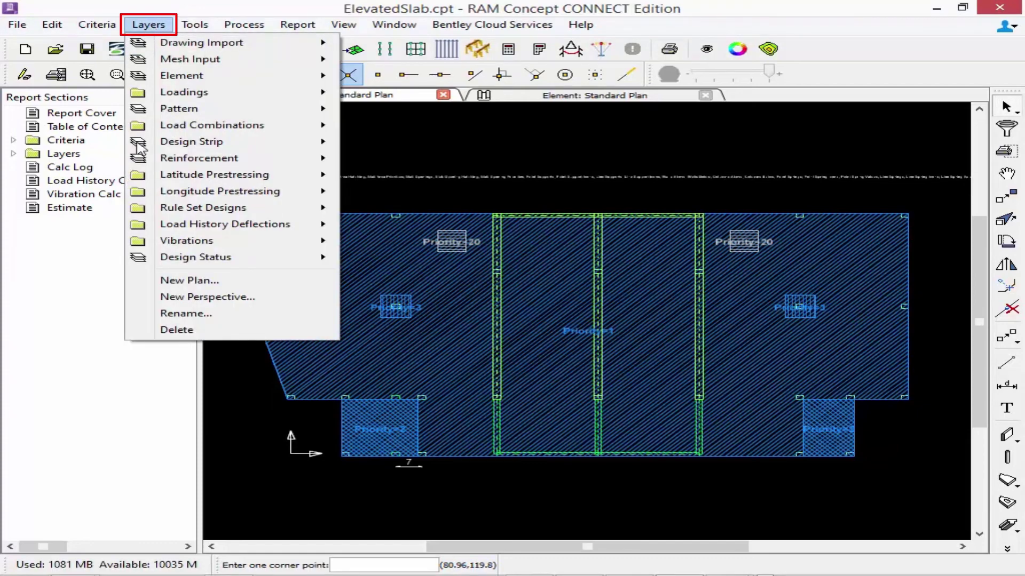
click(170, 300)
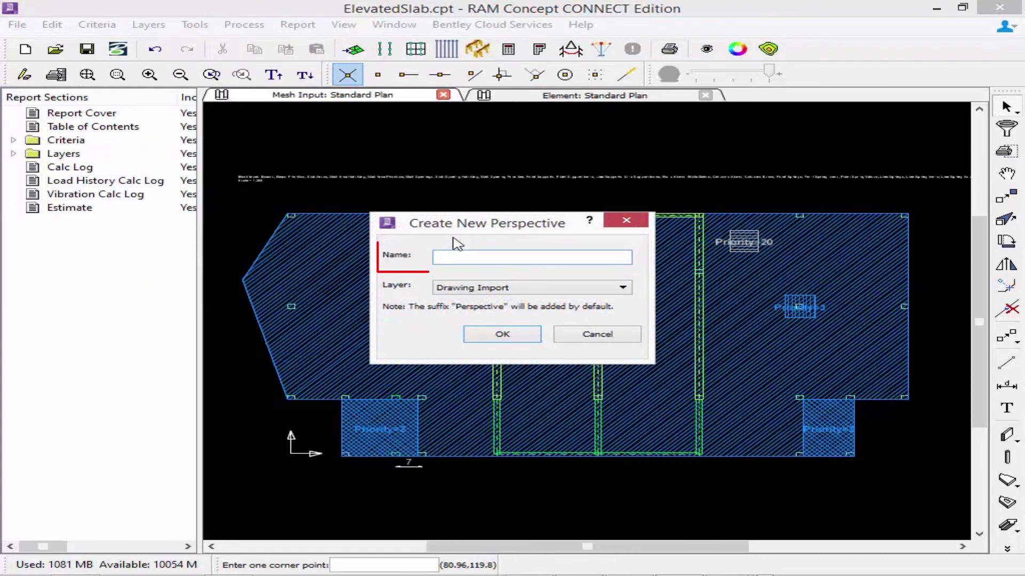
text(Mesh )
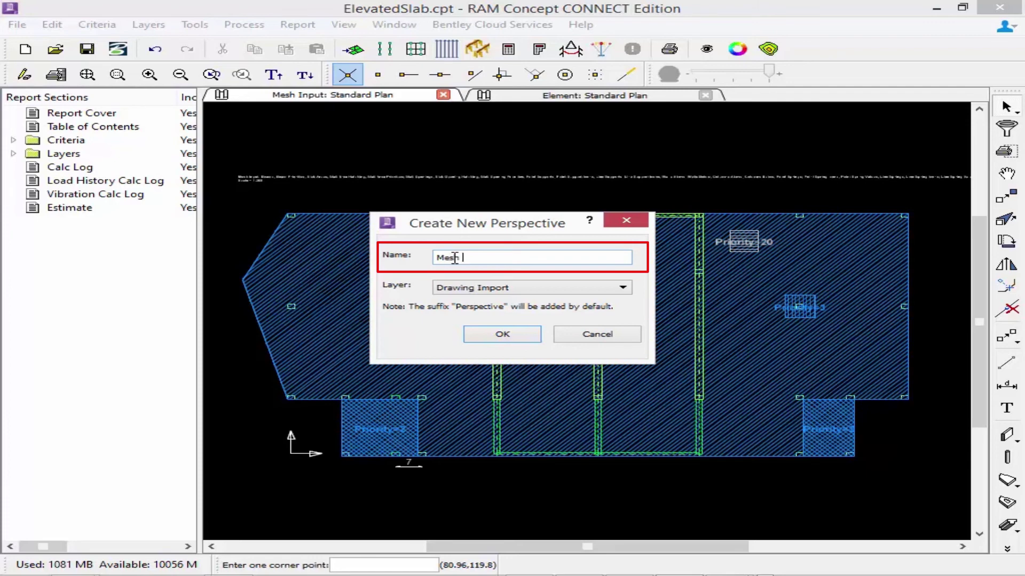
text(Input Perspective)
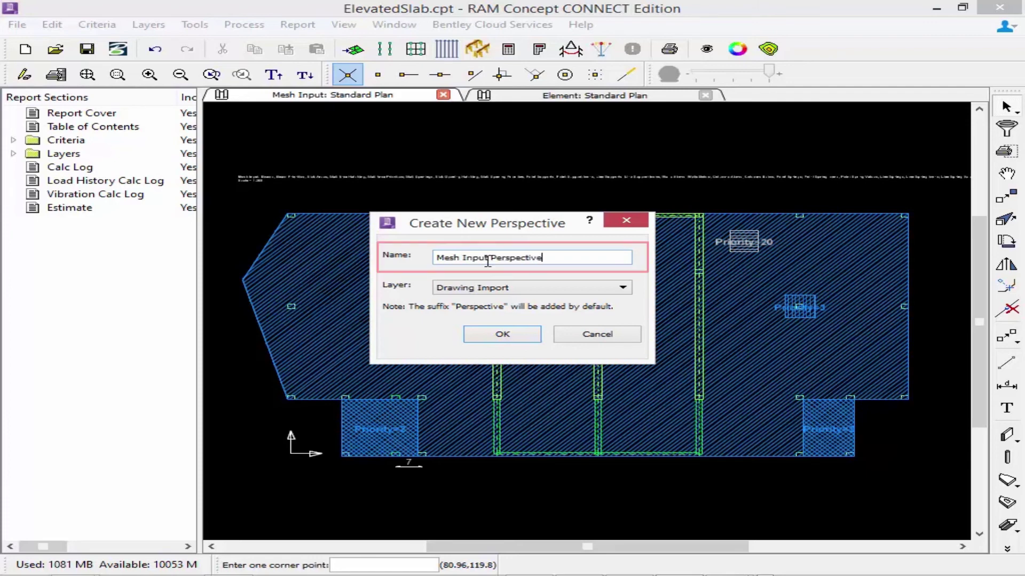
click(484, 290)
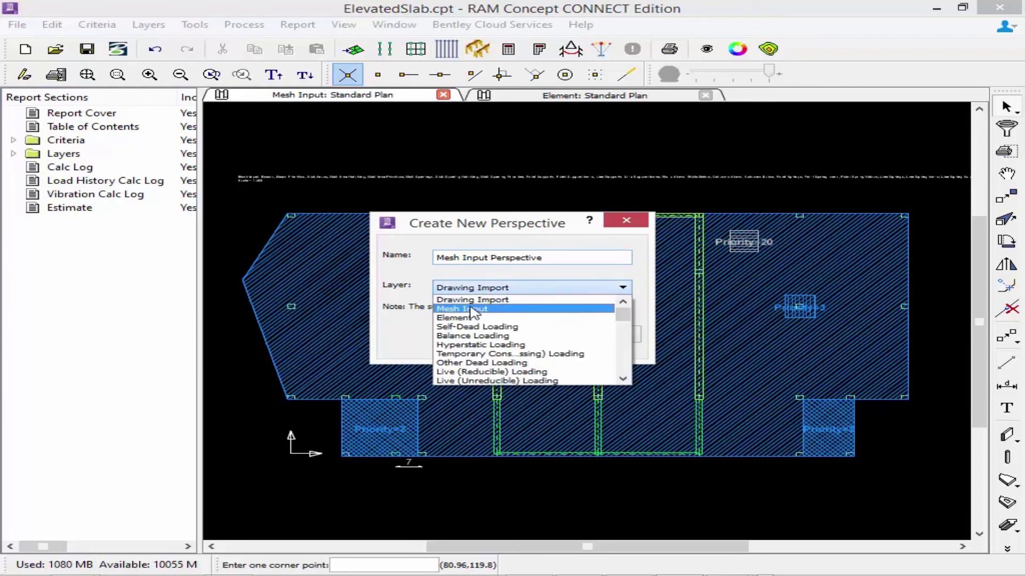
click(469, 308)
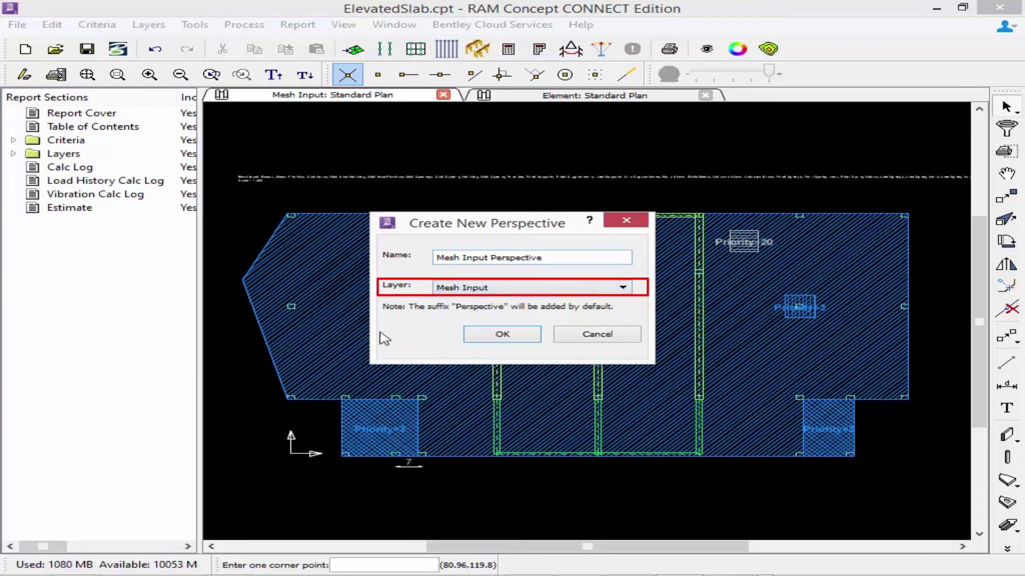
click(482, 336)
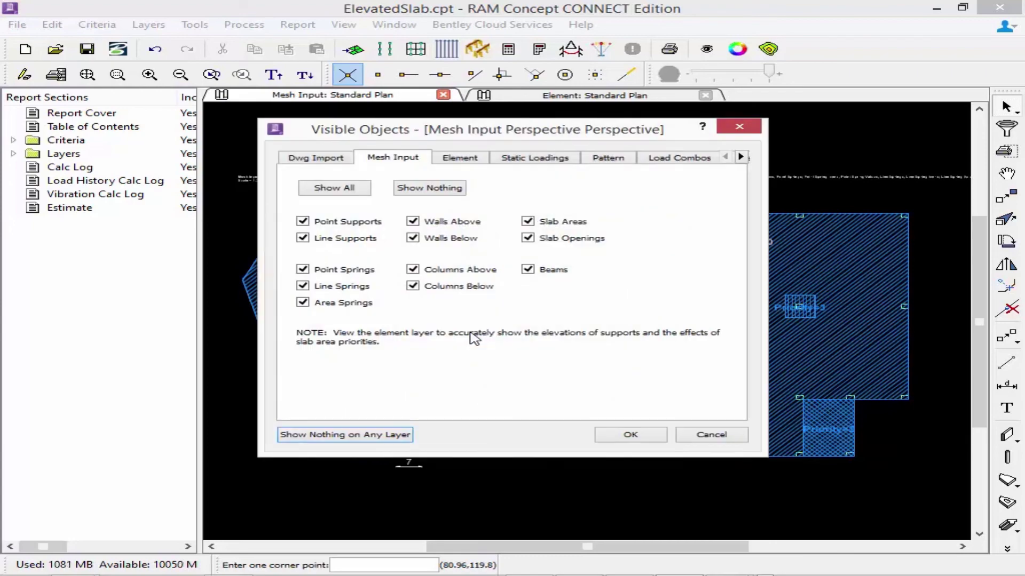
Step: Show all Mesh Input objects in the new perspective and save the file
click(327, 188)
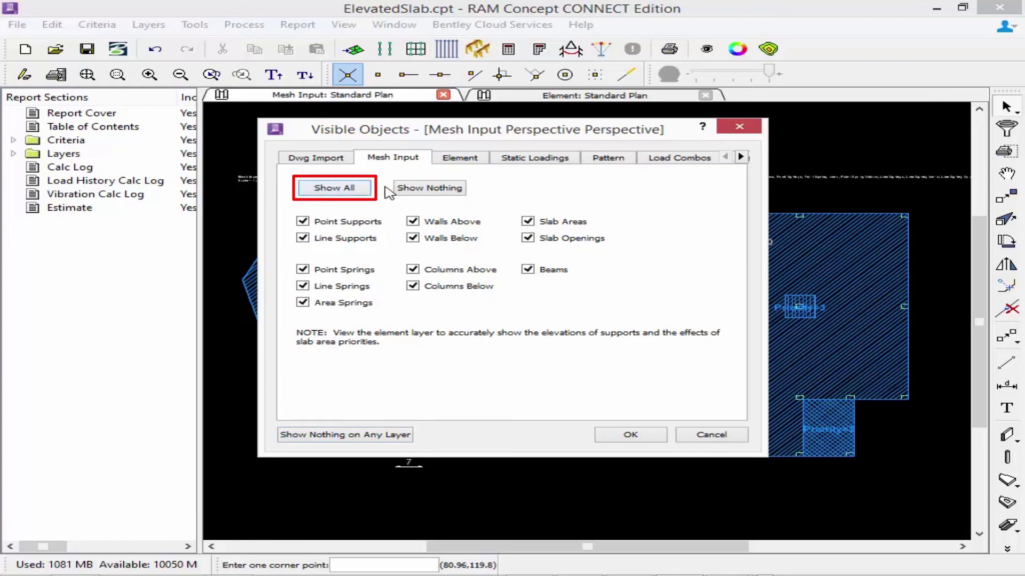
click(630, 434)
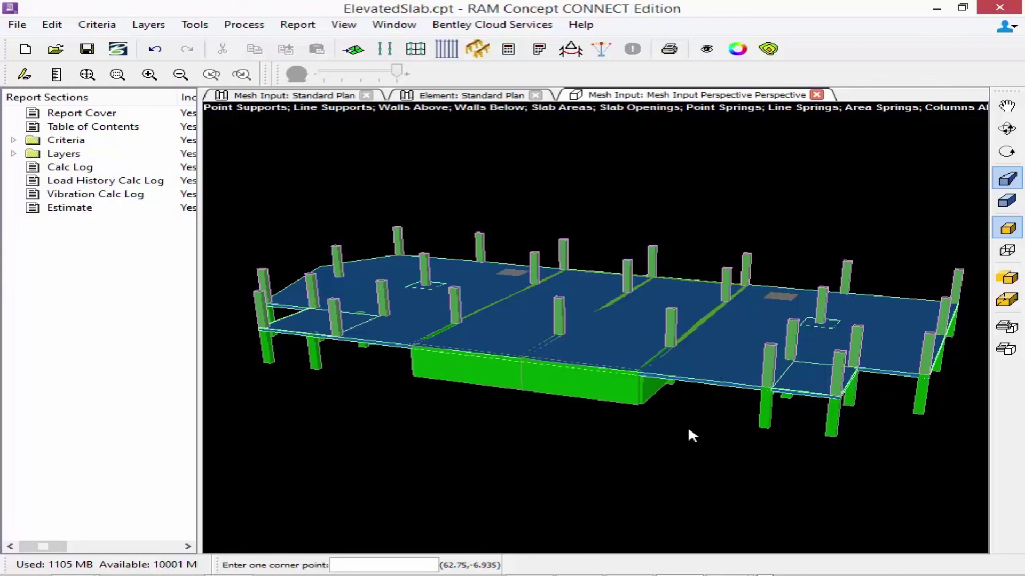
click(87, 49)
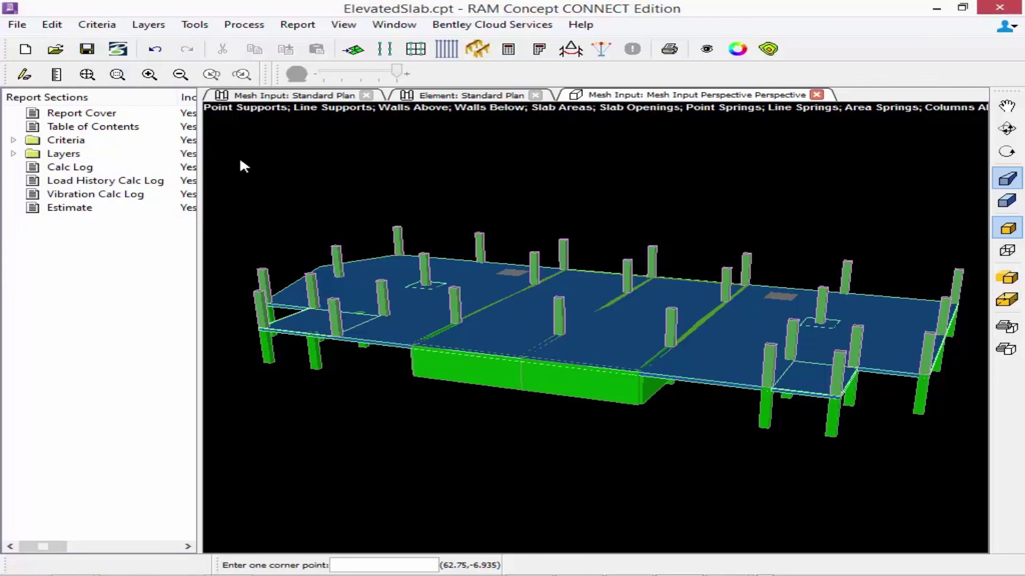